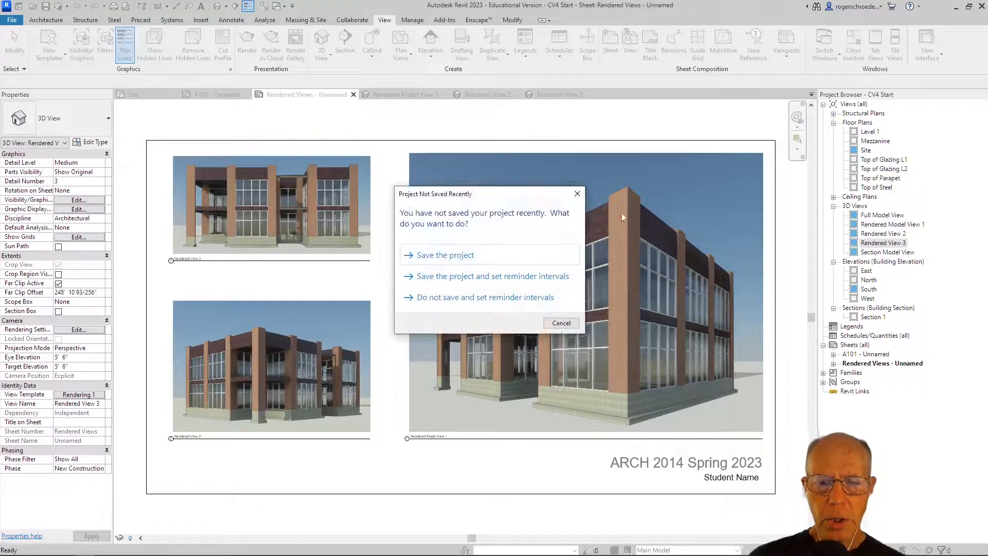
Save the project, and shift the Rendered View 3 viewport vertically to line its top edge up with the large rendered view
{"action": "left_click", "coordinate": [476, 257]}
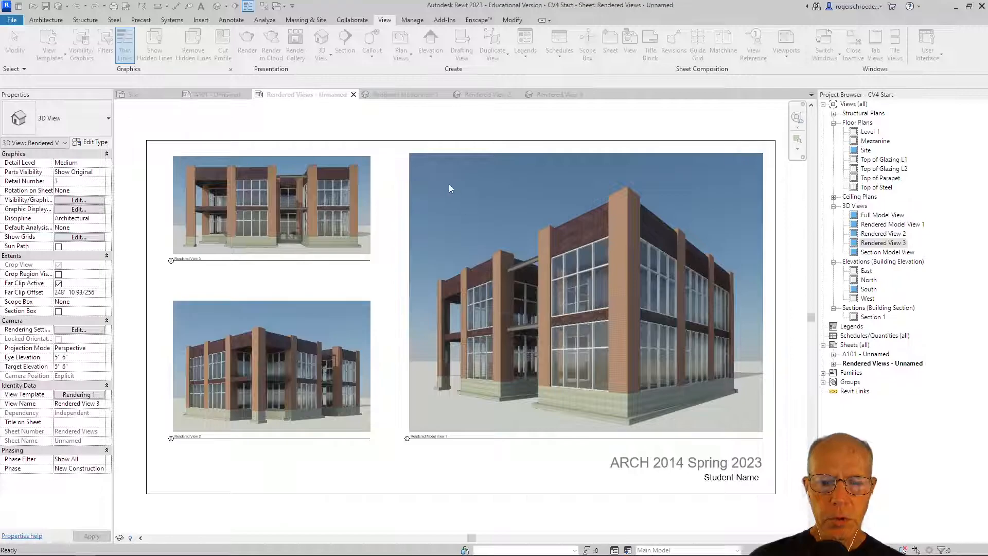
{"action": "scroll", "coordinate": [393, 177], "scroll_direction": "up", "scroll_amount": 3}
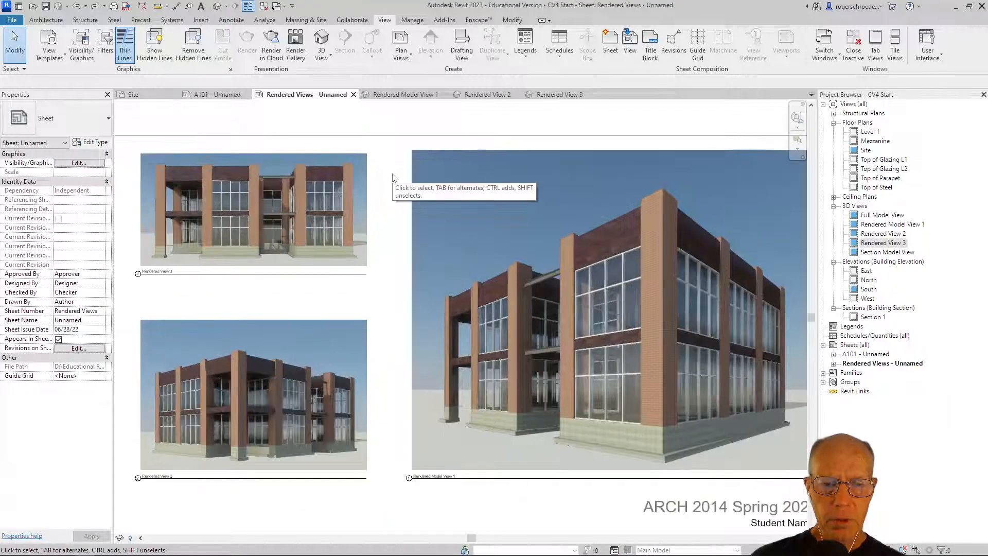
{"action": "middle_click_drag", "start_coordinate": [394, 177], "coordinate": [421, 265]}
{"action": "left_click", "coordinate": [350, 242]}
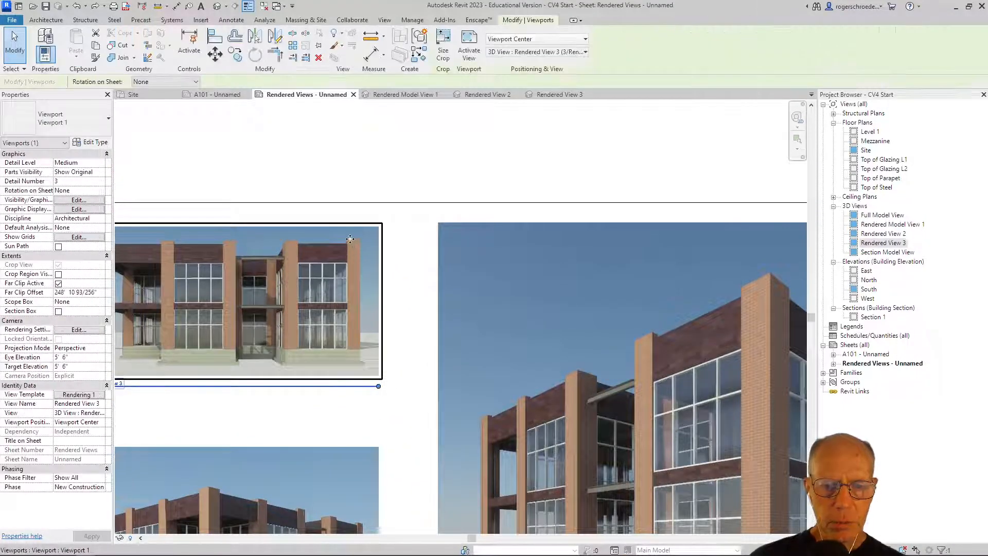
{"action": "left_click_drag", "start_coordinate": [350, 231], "coordinate": [348, 239]}
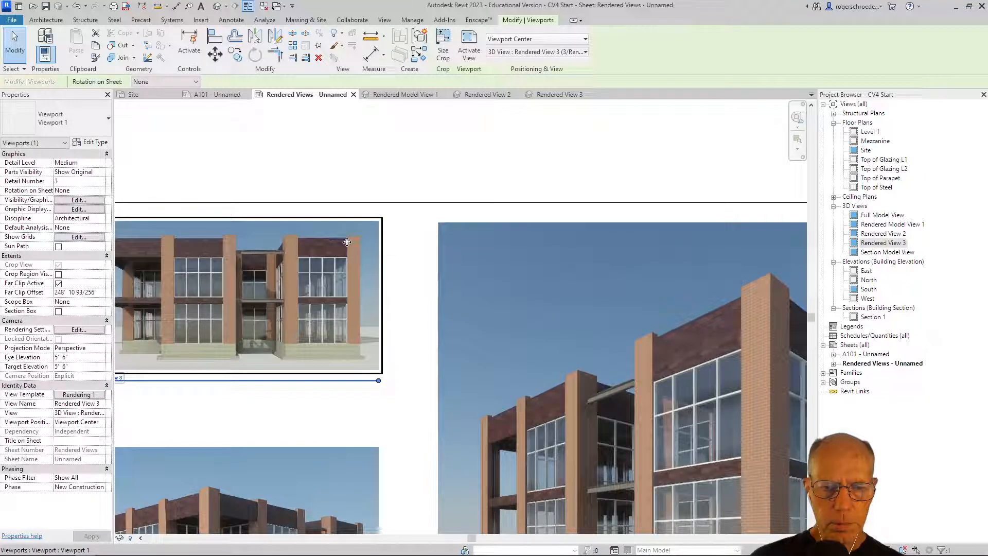
{"action": "key", "text": "Down"}
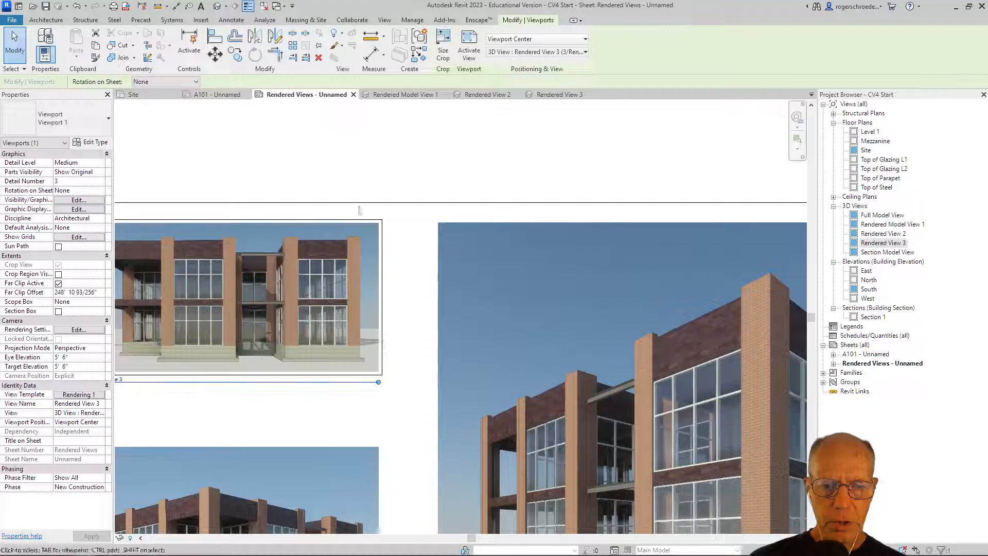
{"action": "left_click", "coordinate": [326, 165]}
{"action": "scroll", "coordinate": [326, 166], "scroll_direction": "down", "scroll_amount": 3}
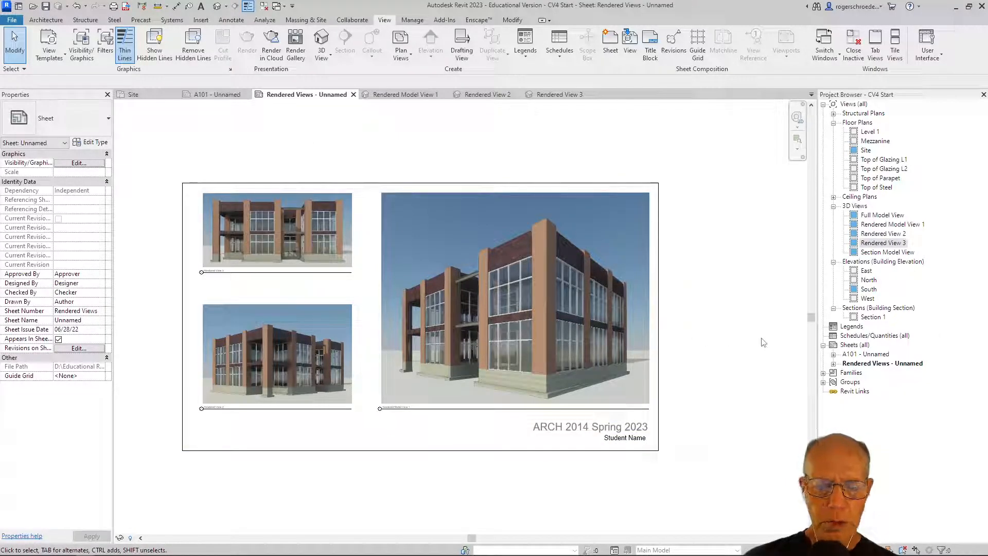
Duplicate the Rendered Views sheet with its views, using Duplicate to copy them as independent views
{"action": "left_click", "coordinate": [854, 365]}
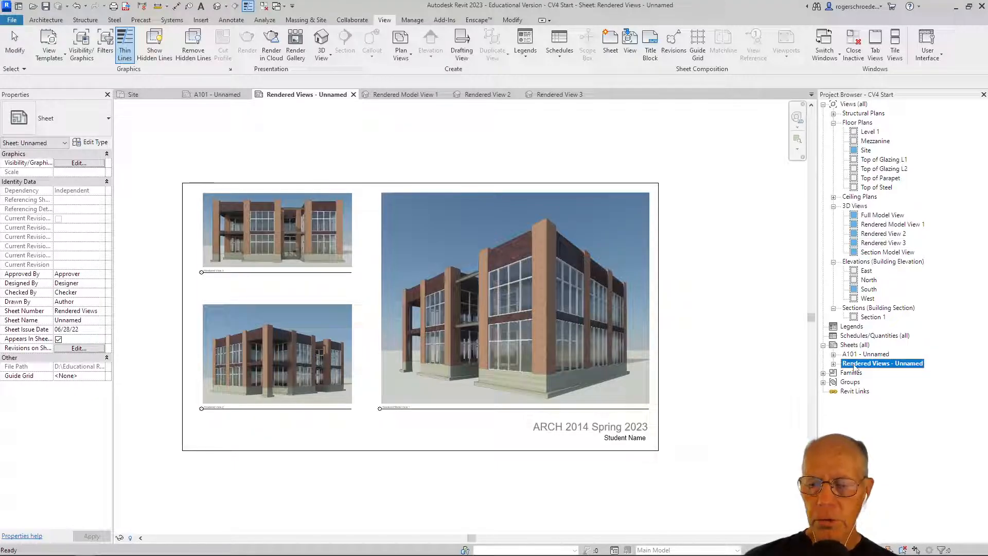
{"action": "right_click", "coordinate": [855, 367]}
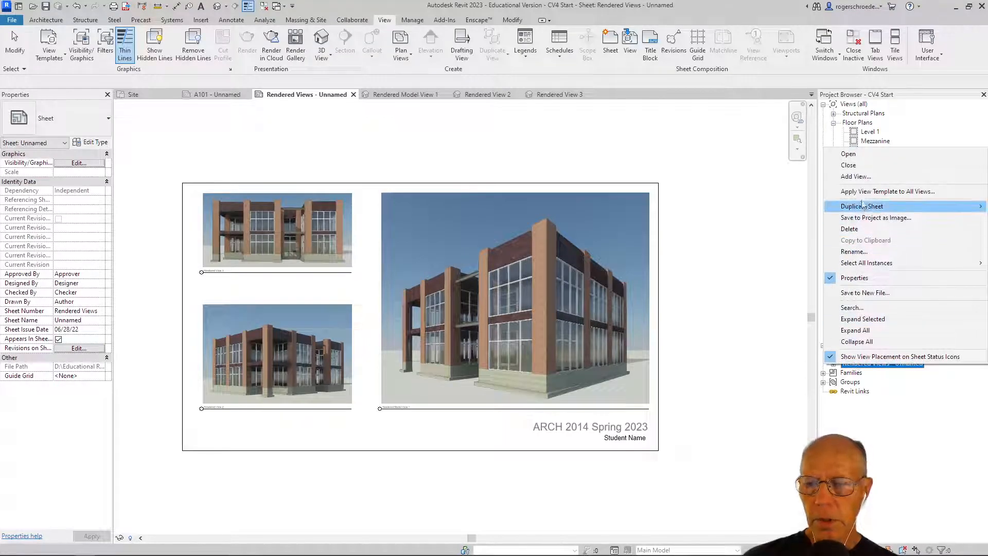
{"action": "mouse_move", "coordinate": [863, 206]}
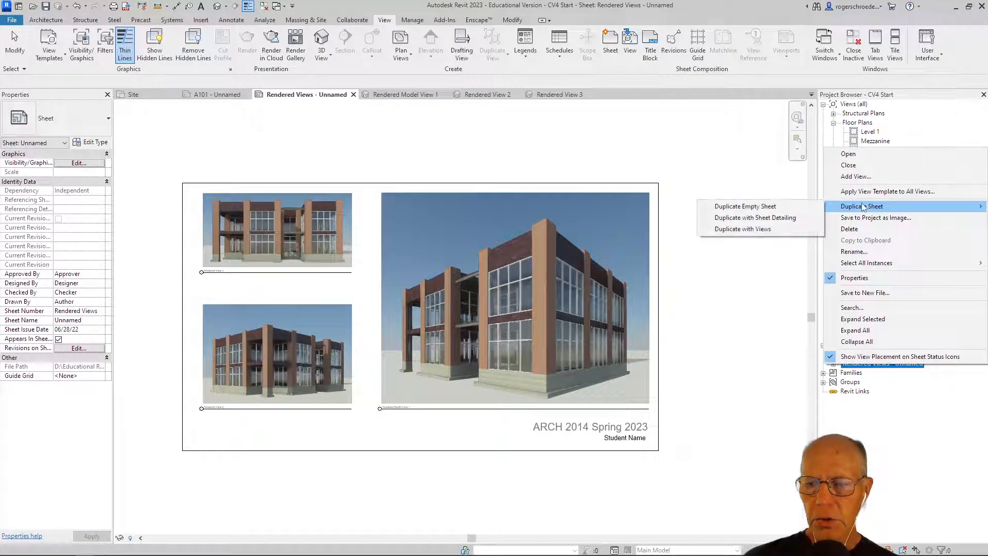
{"action": "left_click", "coordinate": [776, 229]}
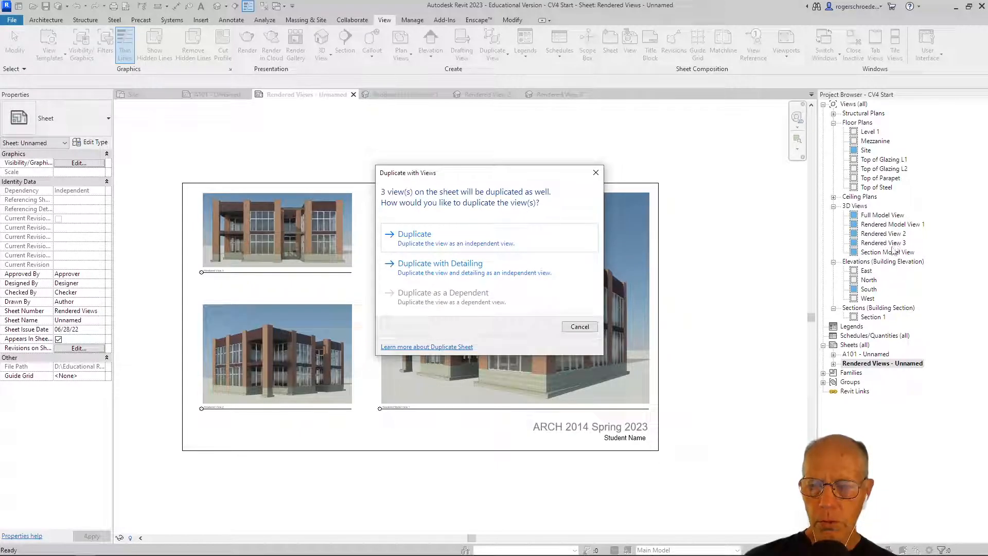
{"action": "left_click", "coordinate": [445, 247]}
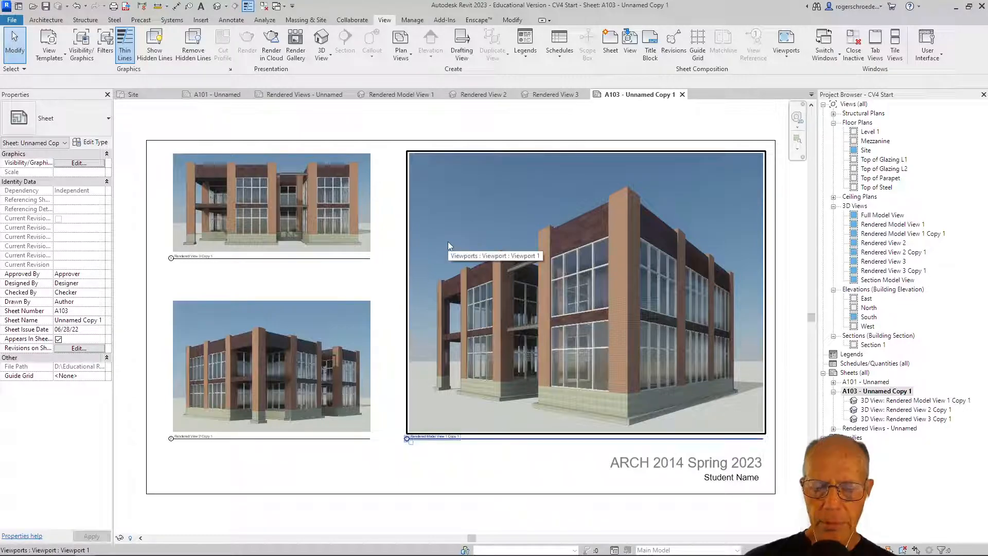
Rename the original 3D view Rendered Model View 1 by removing the word "Model", giving Rendered View 1
{"action": "left_click", "coordinate": [879, 235]}
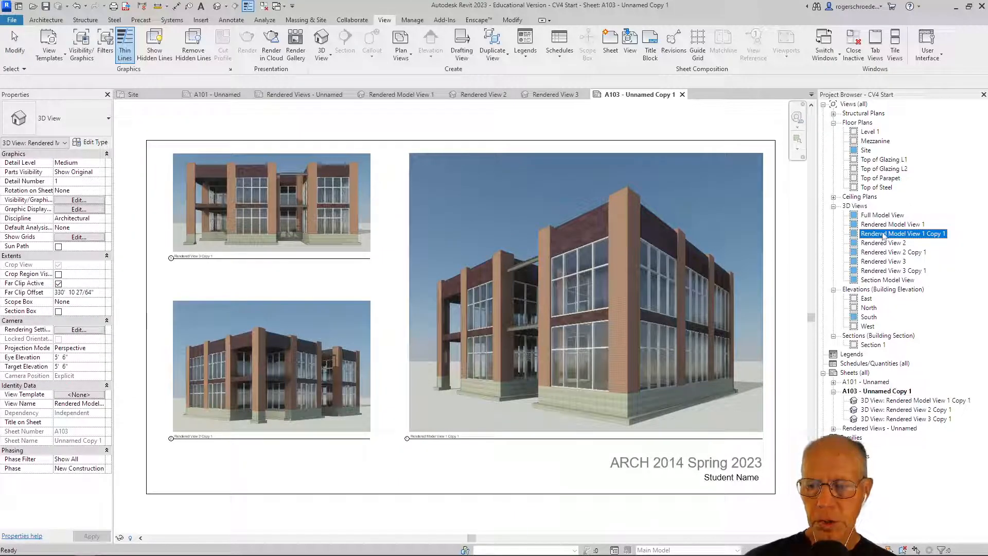
{"action": "left_click", "coordinate": [885, 225]}
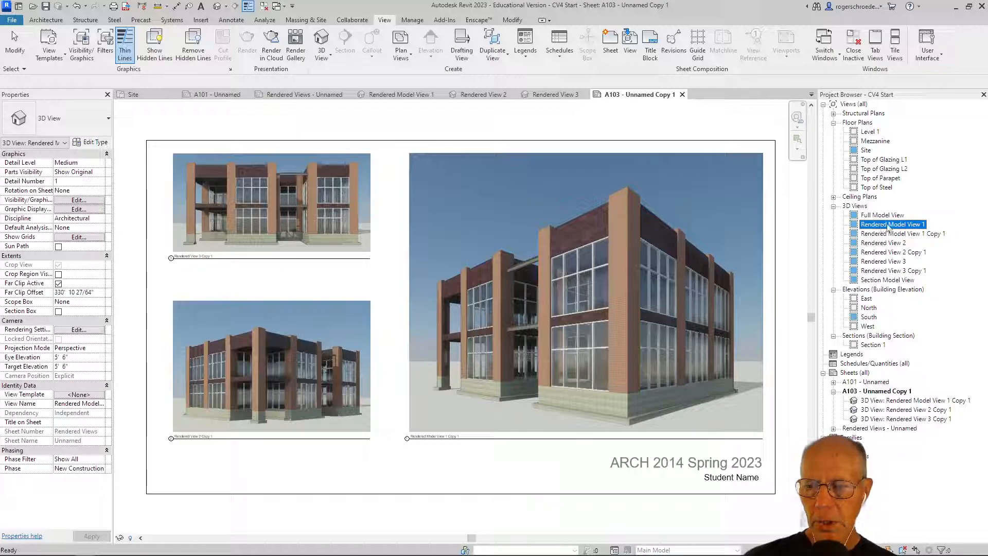
{"action": "left_click", "coordinate": [887, 225]}
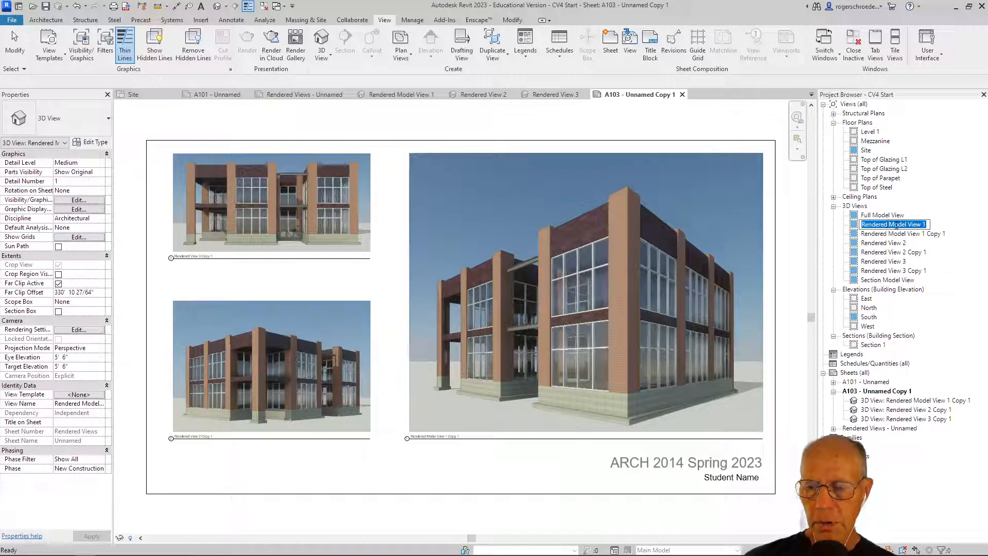
{"action": "left_click_drag", "start_coordinate": [892, 225], "coordinate": [904, 224]}
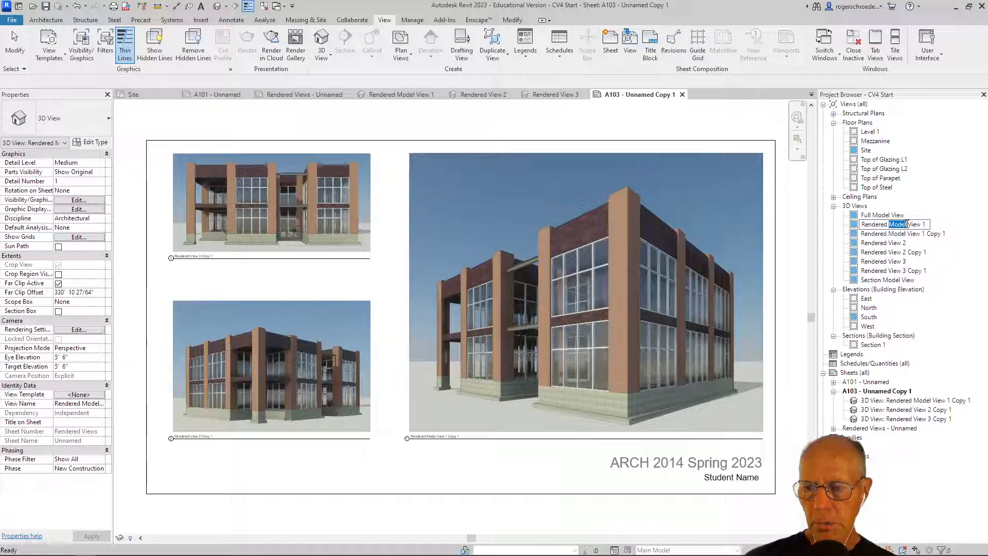
{"action": "key", "text": "Delete"}
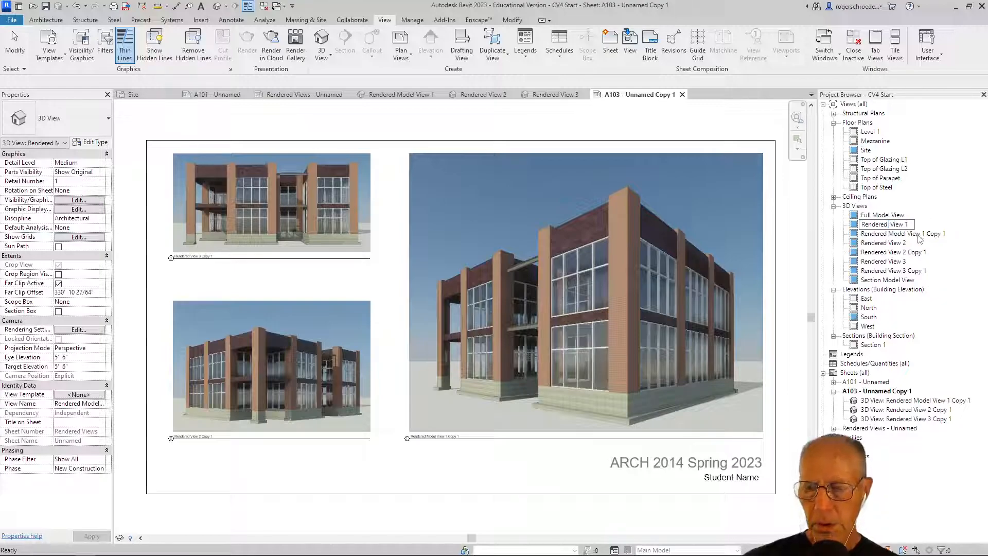
{"action": "left_click", "coordinate": [887, 234]}
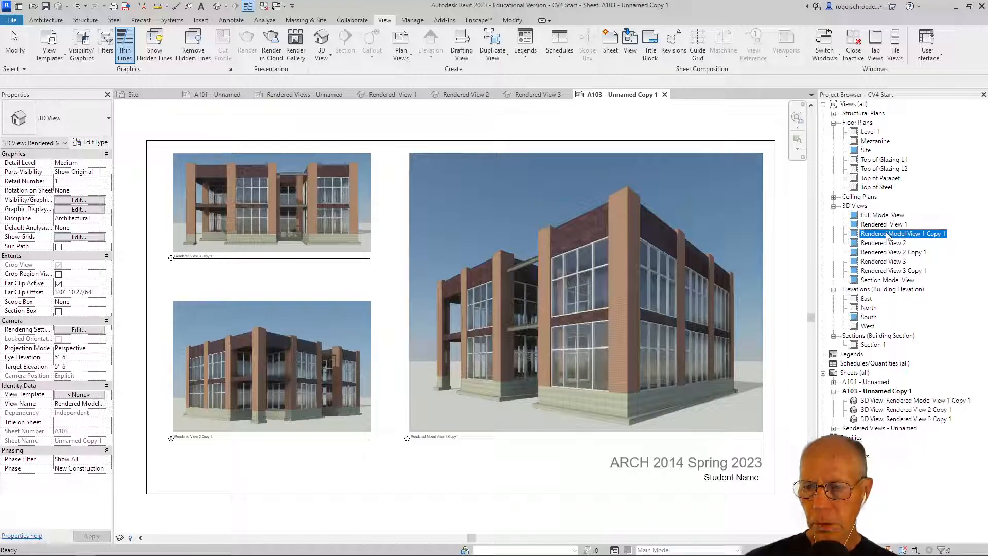
Open the 3D view Rendered Model View 1 Copy 1 to check its contents, and close it again
{"action": "right_click", "coordinate": [886, 235]}
{"action": "left_click", "coordinate": [880, 226]}
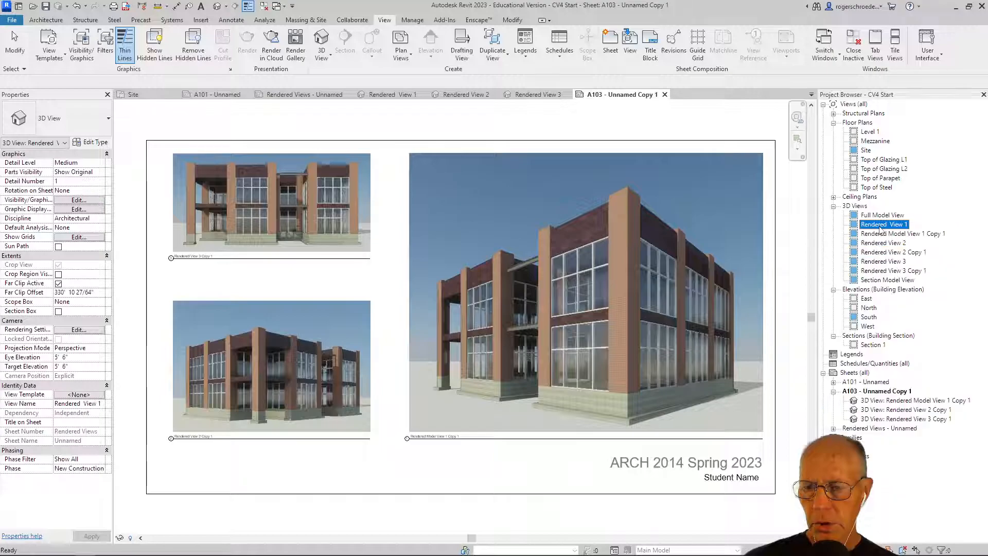
{"action": "double_click", "coordinate": [881, 234]}
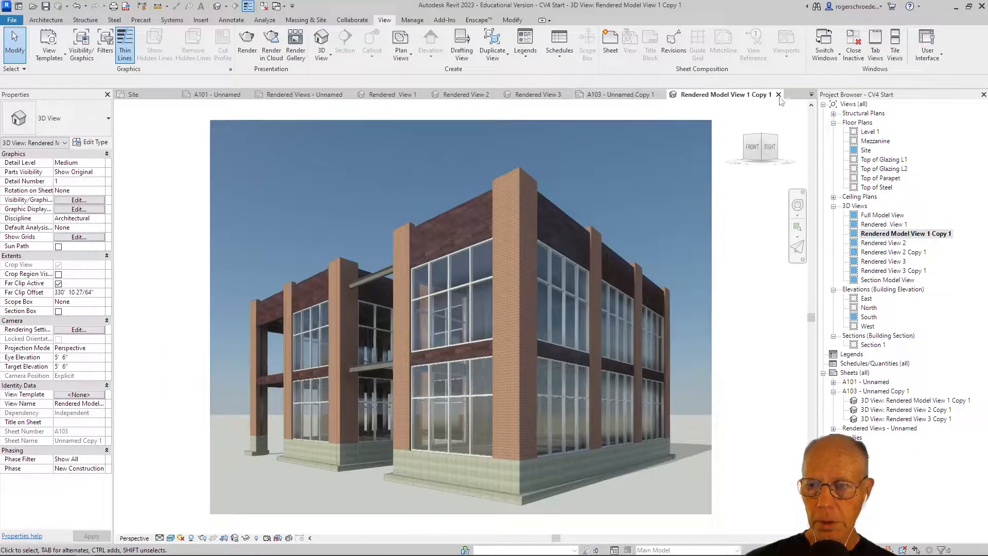
{"action": "left_click", "coordinate": [778, 94]}
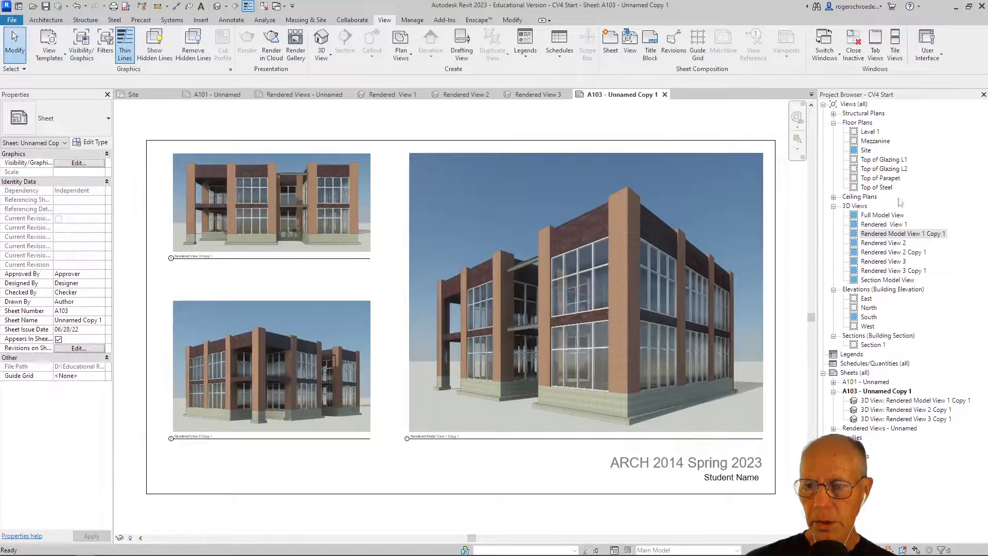
Rename the 3D view Rendered Model View 1 Copy 1 to Sketch View 1
{"action": "right_click", "coordinate": [886, 234]}
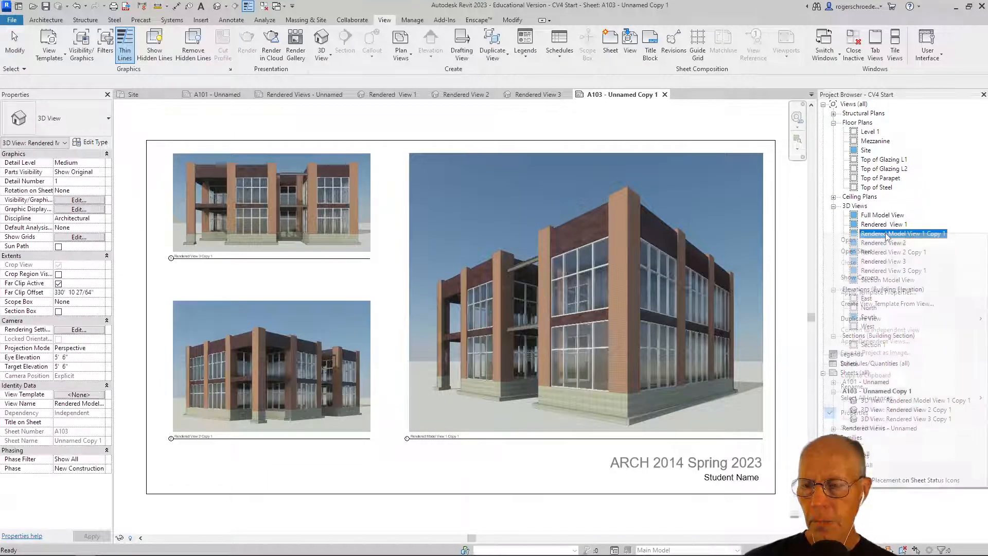
{"action": "left_click", "coordinate": [864, 387]}
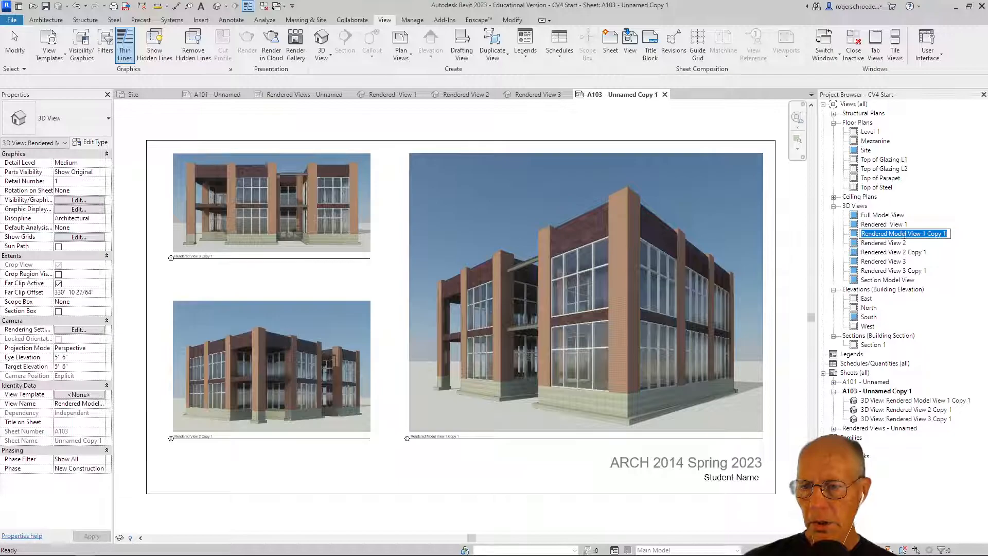
{"action": "left_click_drag", "start_coordinate": [907, 234], "coordinate": [853, 235]}
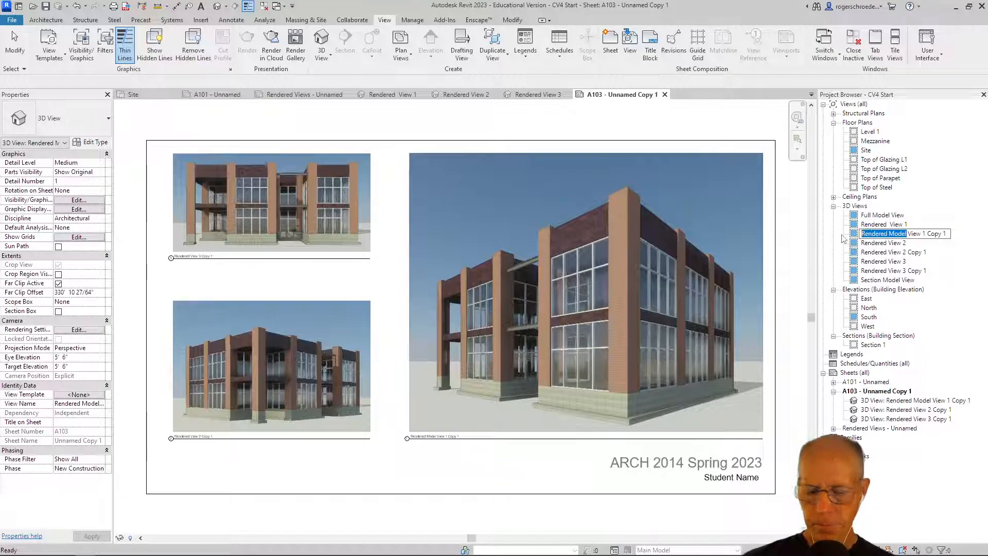
{"action": "type", "text": "Sketc"}
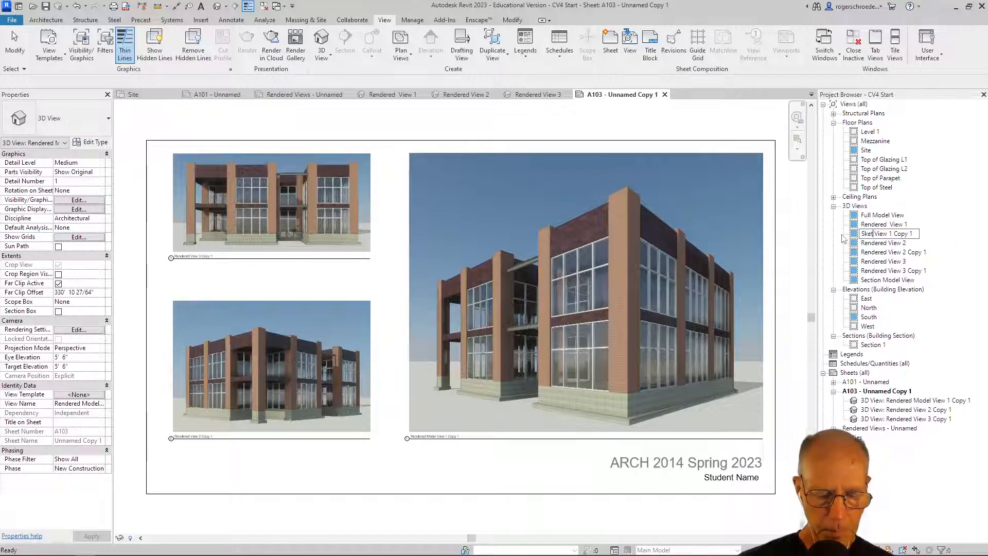
{"action": "type", "text": "h"}
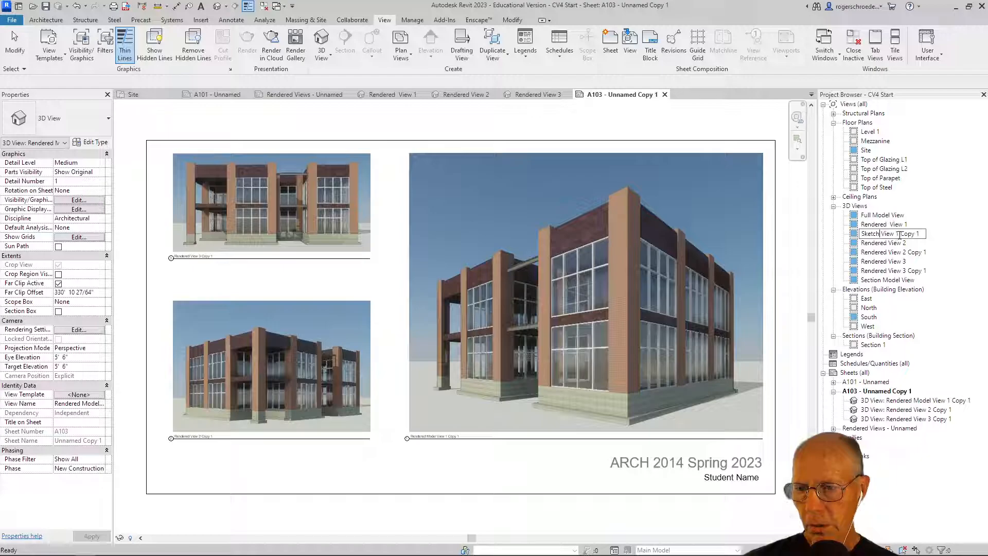
{"action": "left_click_drag", "start_coordinate": [900, 234], "coordinate": [933, 236]}
{"action": "key", "text": "BackSpace"}
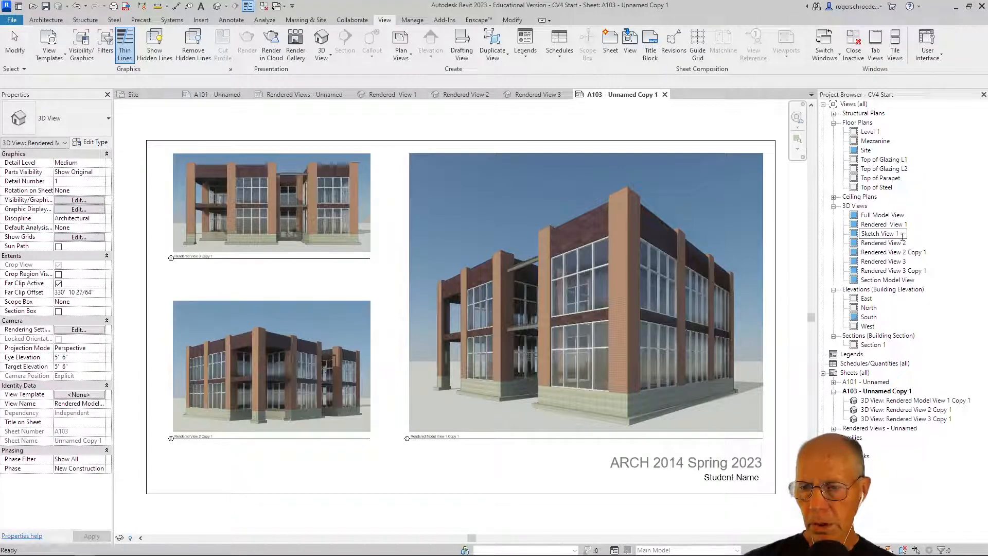
{"action": "left_click", "coordinate": [864, 252]}
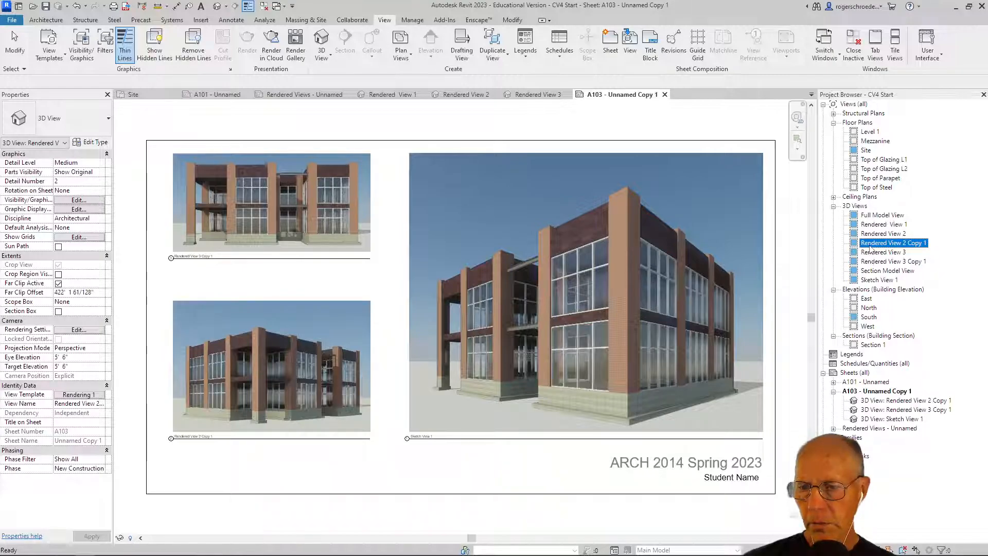
Rename the 3D view Rendered View 2 Copy 1 to Sketch View 2
{"action": "left_click", "coordinate": [872, 245]}
{"action": "double_click", "coordinate": [875, 243]}
{"action": "type", "text": "Sketch"}
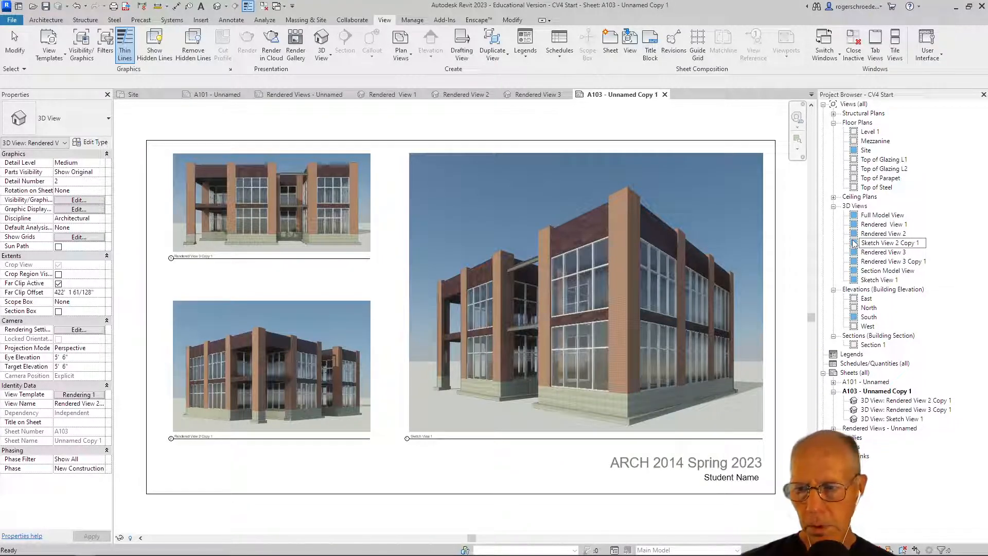
{"action": "left_click", "coordinate": [922, 244]}
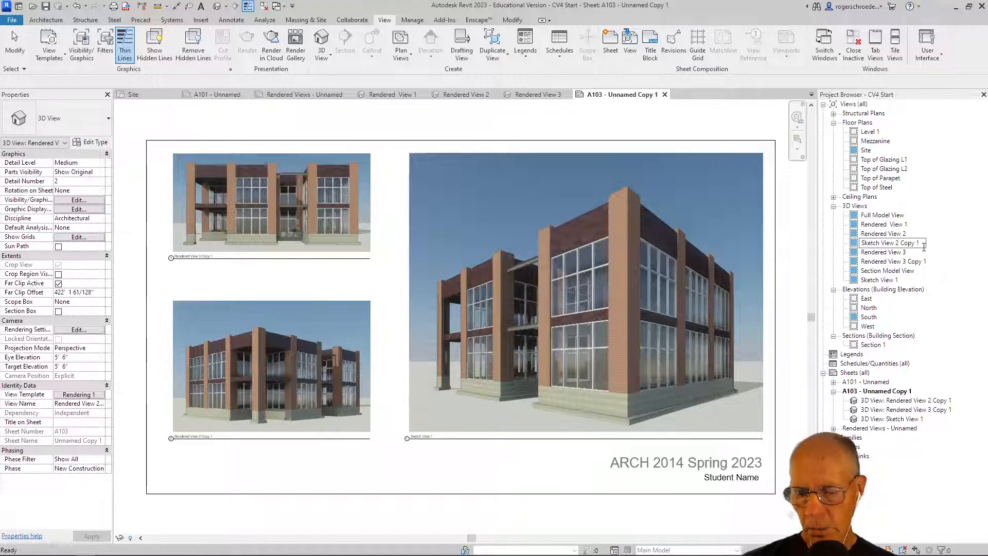
{"action": "key", "text": "BackSpace"}
{"action": "key", "text": "BackSpace"}
{"action": "key", "text": "BackSpace"}
{"action": "key", "text": "BackSpace"}
{"action": "key", "text": "BackSpace"}
{"action": "key", "text": "BackSpace"}
{"action": "key", "text": "BackSpace"}
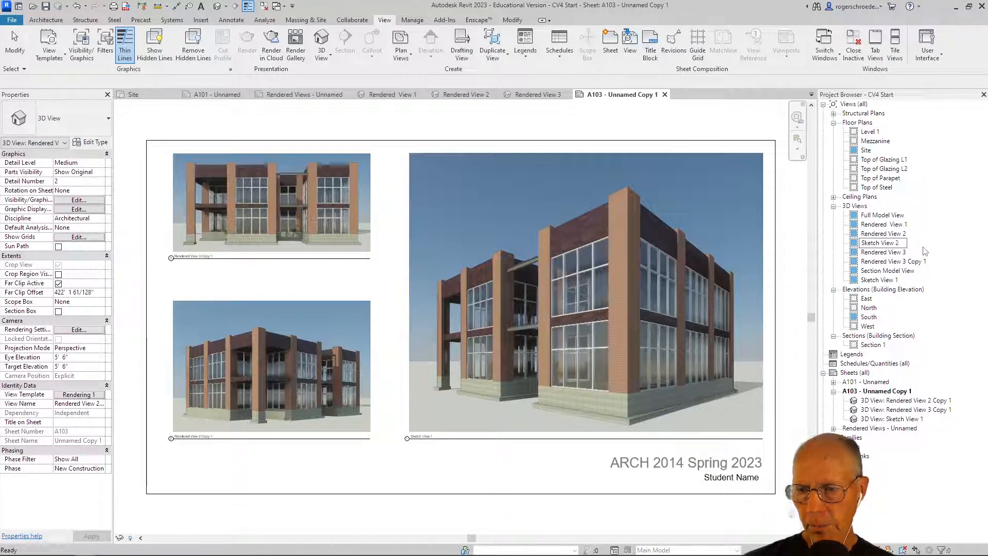
{"action": "left_click", "coordinate": [886, 261]}
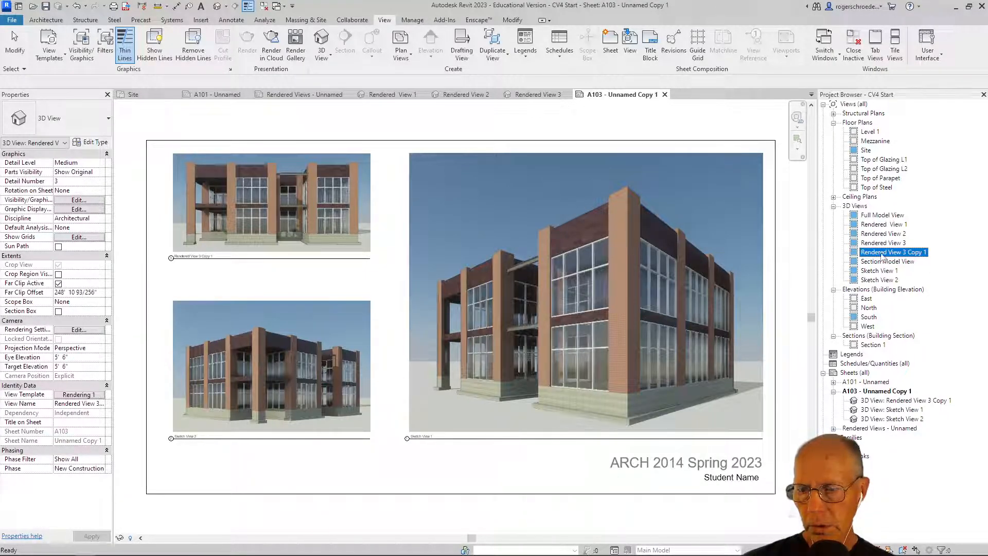
Rename the 3D view Rendered View 3 Copy 1 to Sketch View 3
{"action": "left_click", "coordinate": [881, 253]}
{"action": "left_click_drag", "start_coordinate": [887, 252], "coordinate": [817, 252]}
{"action": "type", "text": "Sketch"}
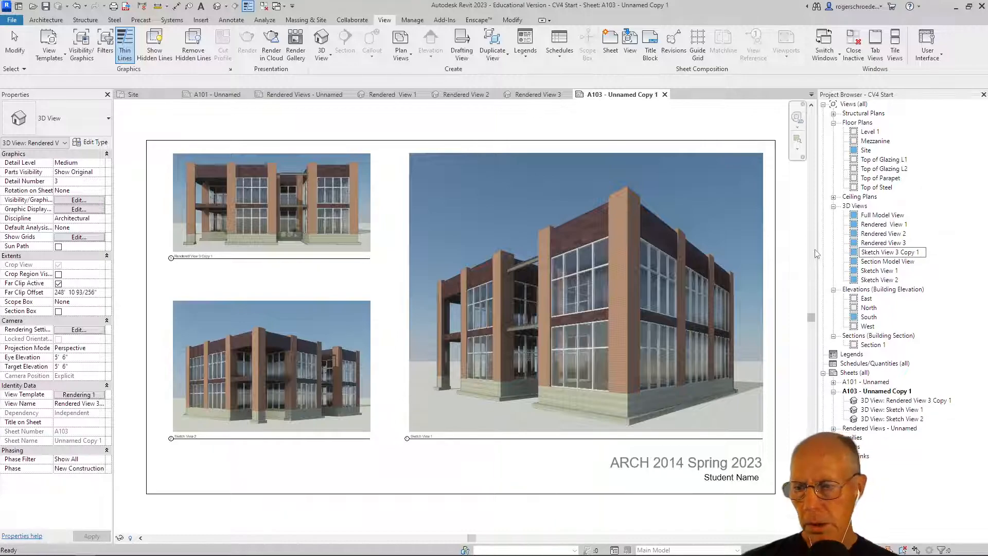
{"action": "left_click", "coordinate": [920, 252]}
{"action": "key", "text": "BackSpace"}
{"action": "key", "text": "BackSpace"}
{"action": "key", "text": "BackSpace"}
{"action": "key", "text": "BackSpace"}
{"action": "key", "text": "BackSpace"}
{"action": "key", "text": "BackSpace"}
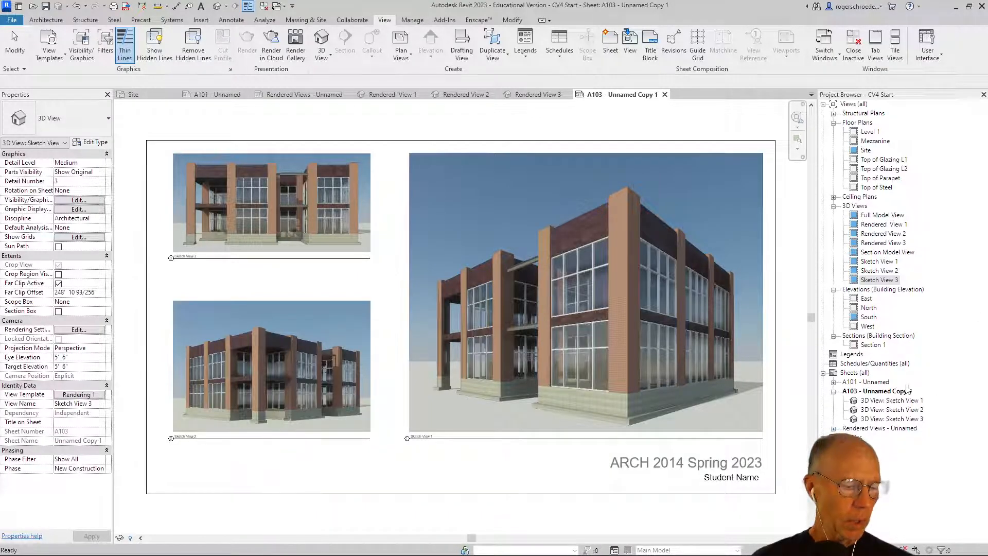
Change the sheet number of the duplicated sheet A103 to Sketch Views
{"action": "left_click", "coordinate": [889, 394]}
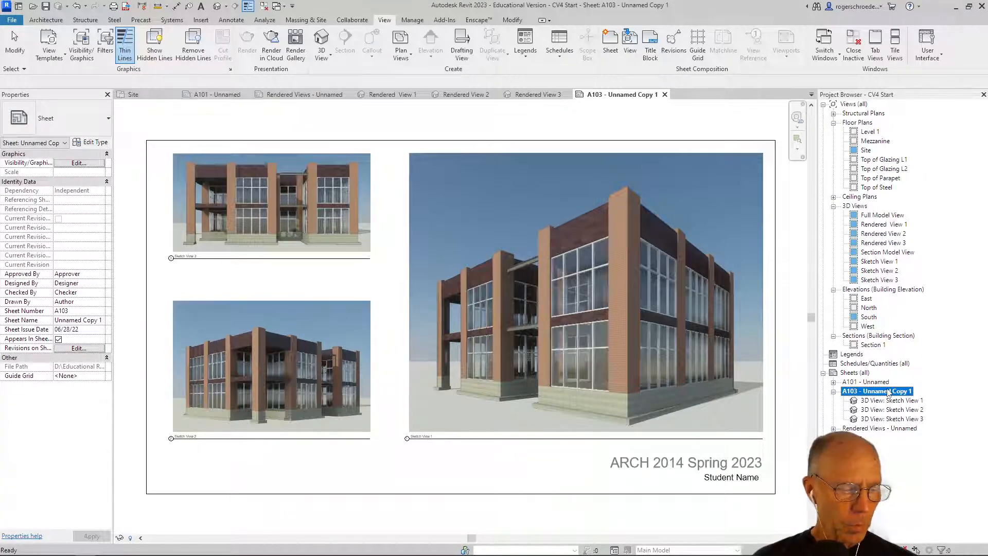
{"action": "right_click", "coordinate": [888, 393]}
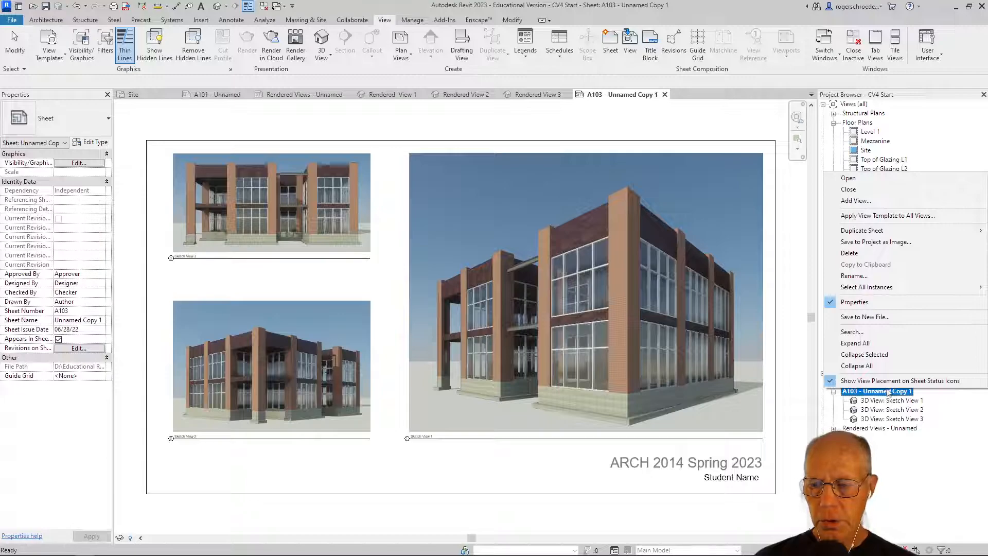
{"action": "left_click", "coordinate": [870, 276]}
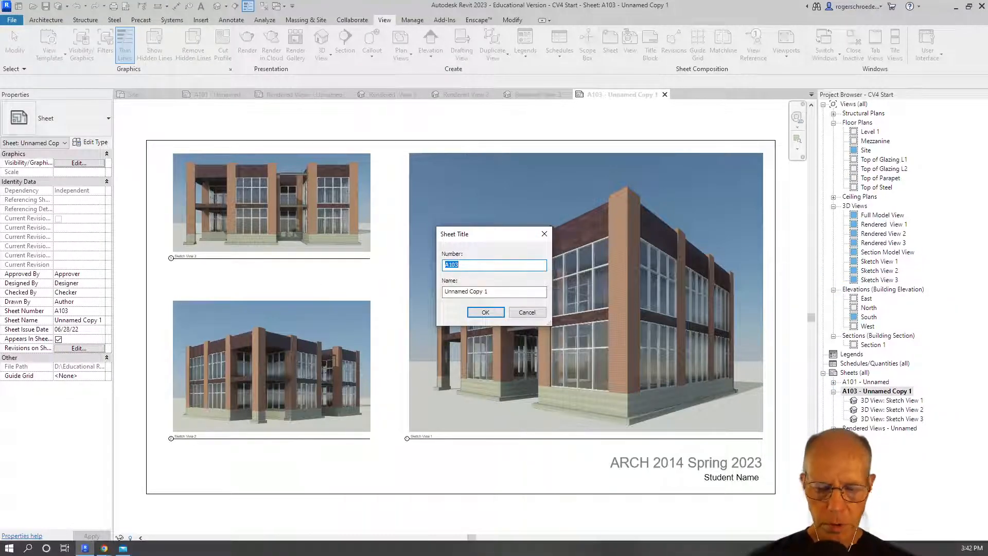
{"action": "type", "text": "Sket"}
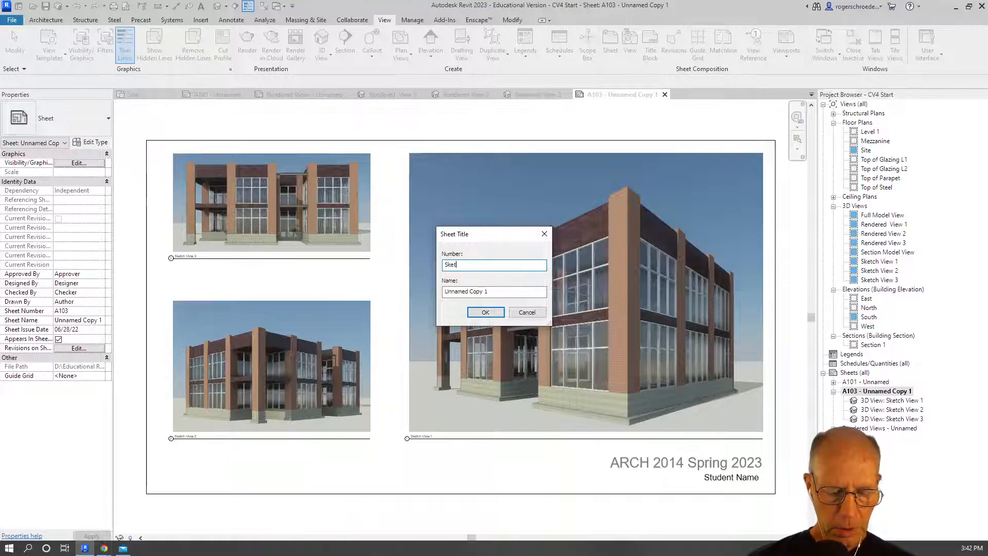
{"action": "type", "text": "ch Views"}
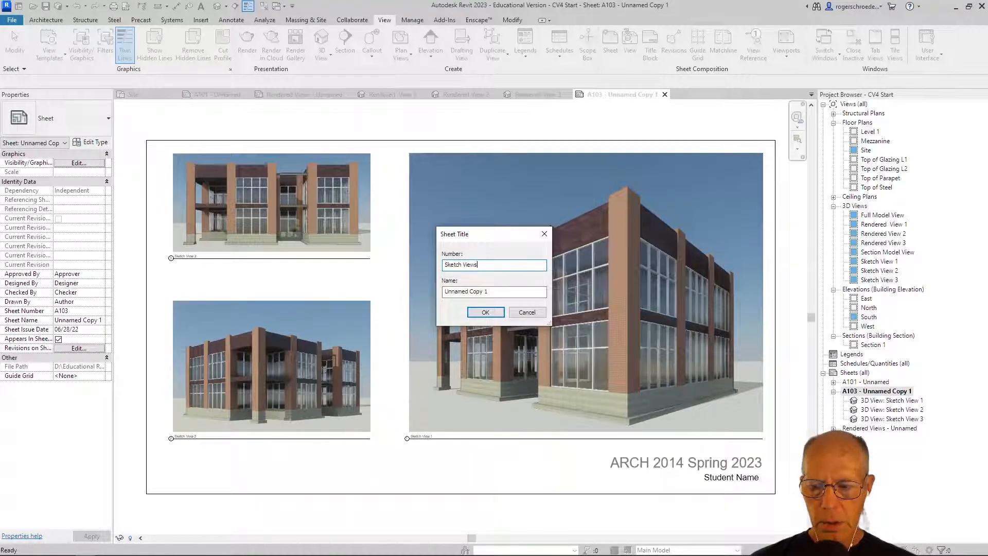
{"action": "key", "text": "Return"}
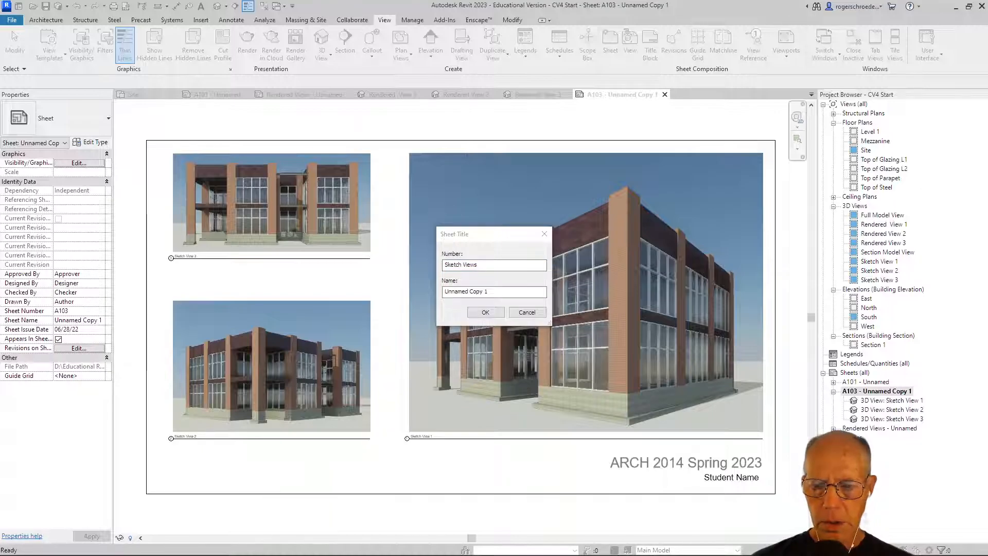
{"action": "left_click", "coordinate": [485, 312]}
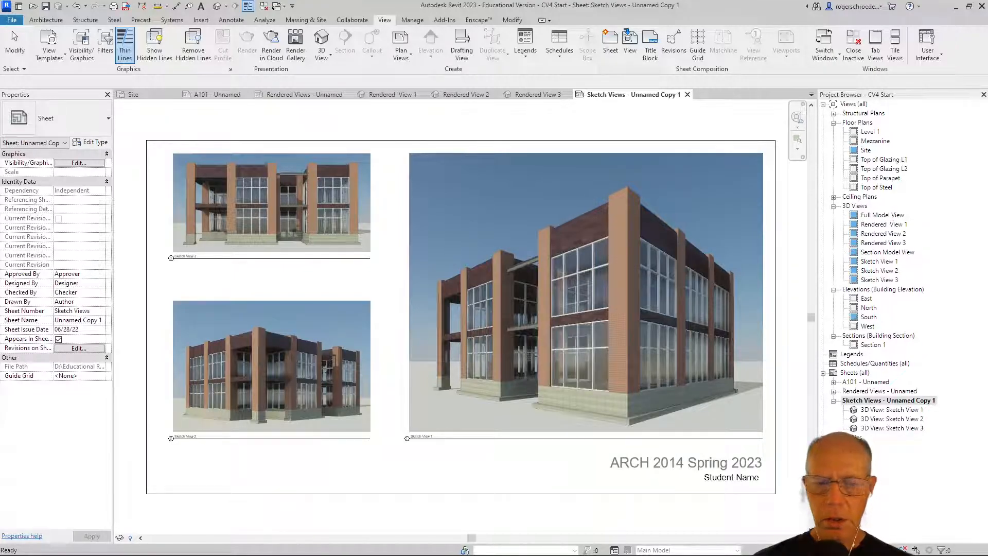
Try to leave the name of the Sketch Views sheet blank
{"action": "left_click", "coordinate": [873, 401]}
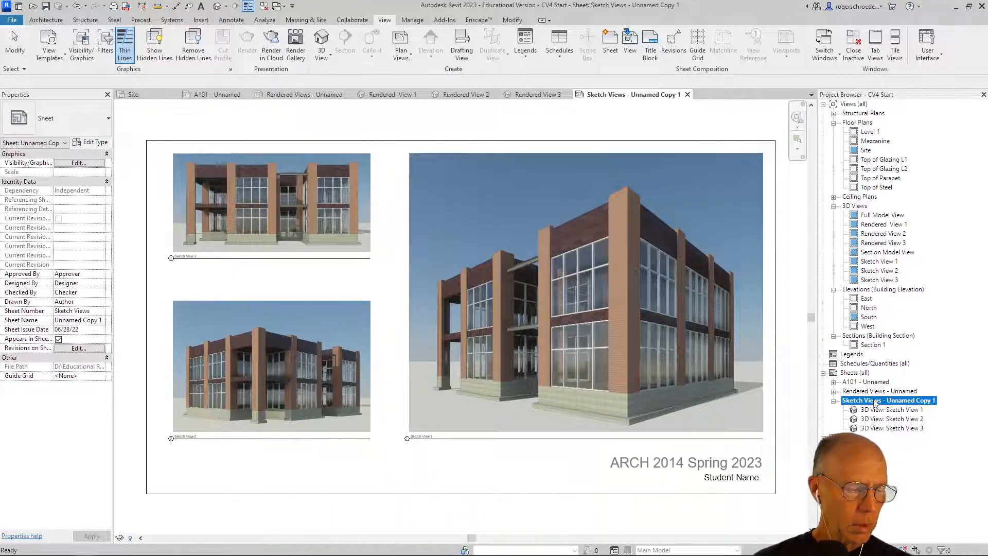
{"action": "left_click_drag", "start_coordinate": [493, 292], "coordinate": [440, 277]}
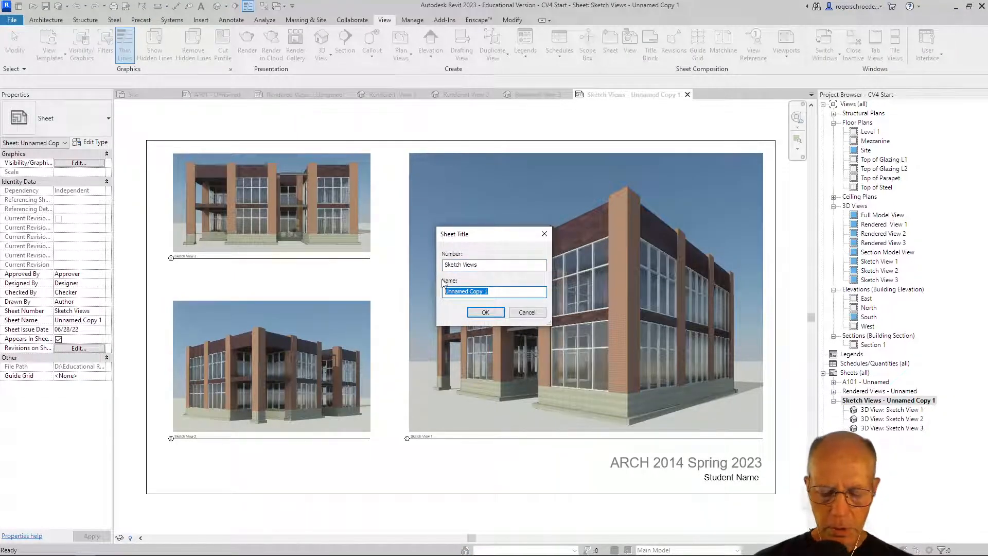
{"action": "key", "text": "Delete"}
{"action": "left_click", "coordinate": [485, 312]}
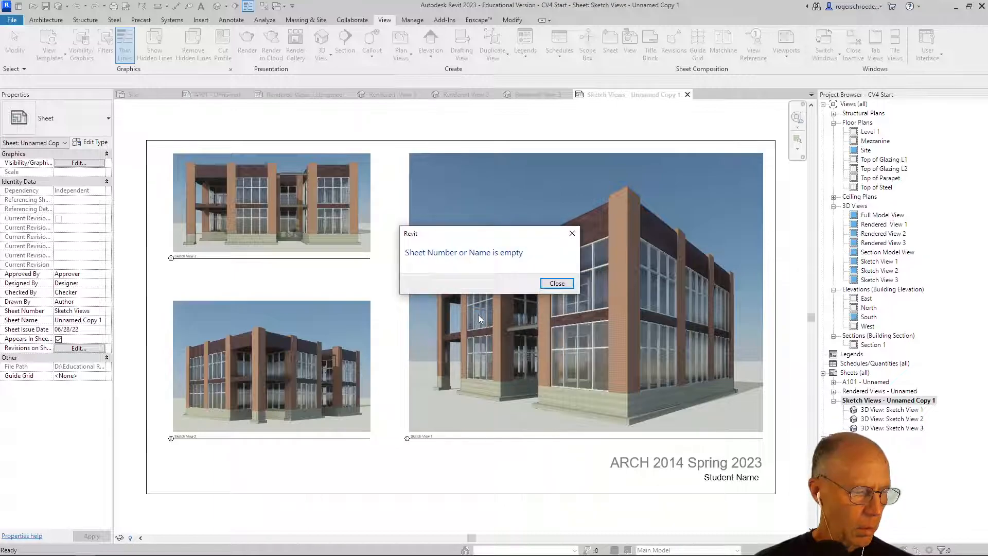
{"action": "left_click", "coordinate": [546, 283]}
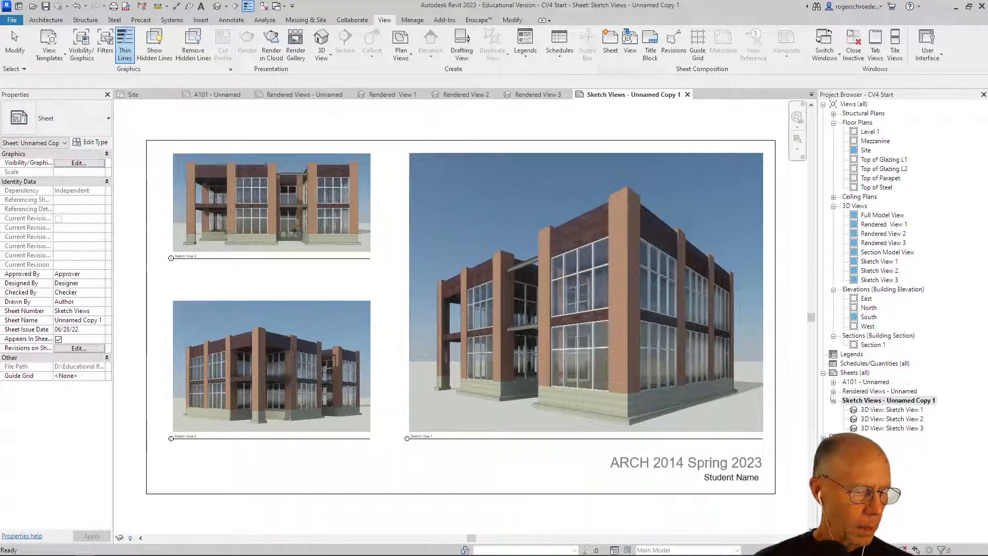
Change the name of the Sketch Views sheet to Sheet 2
{"action": "left_click", "coordinate": [851, 403]}
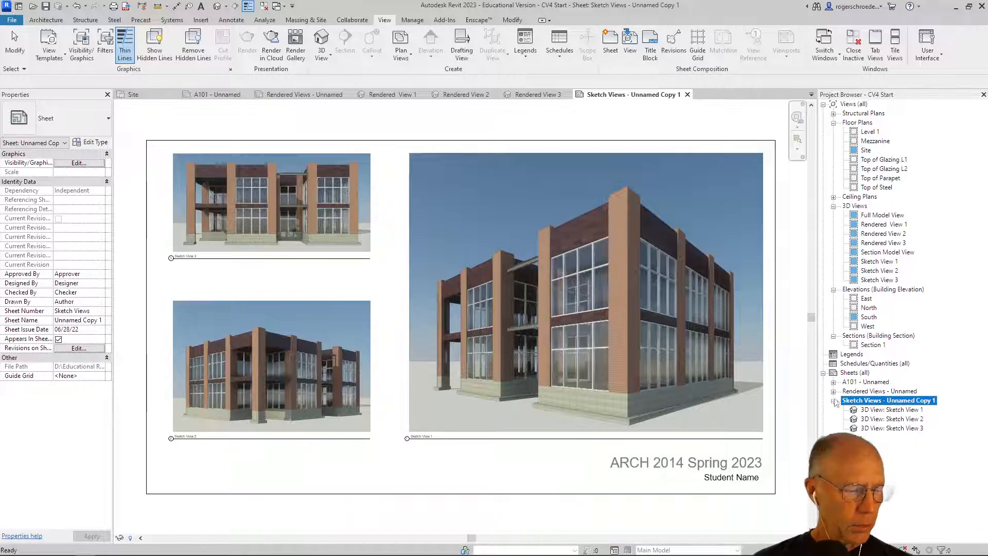
{"action": "key", "text": "F2"}
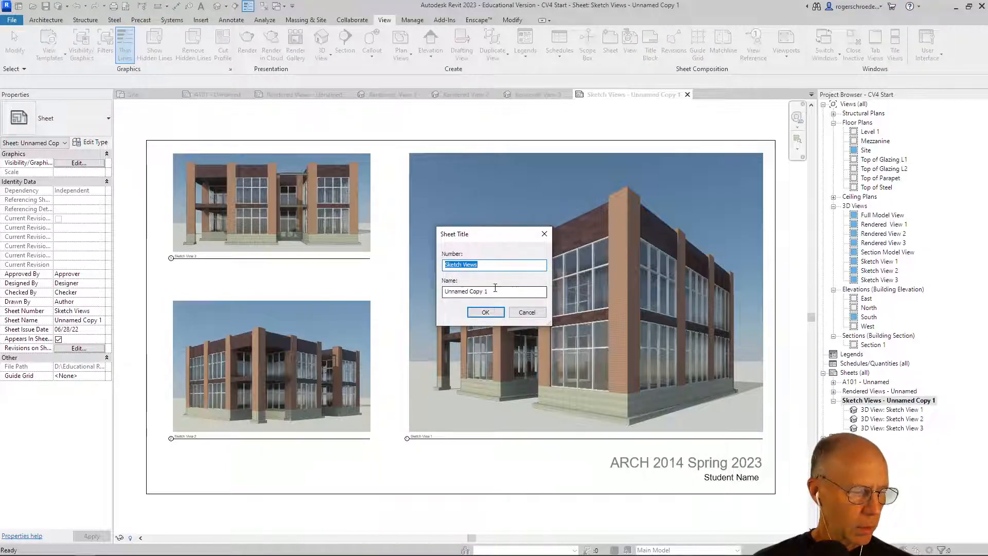
{"action": "key", "text": "Tab"}
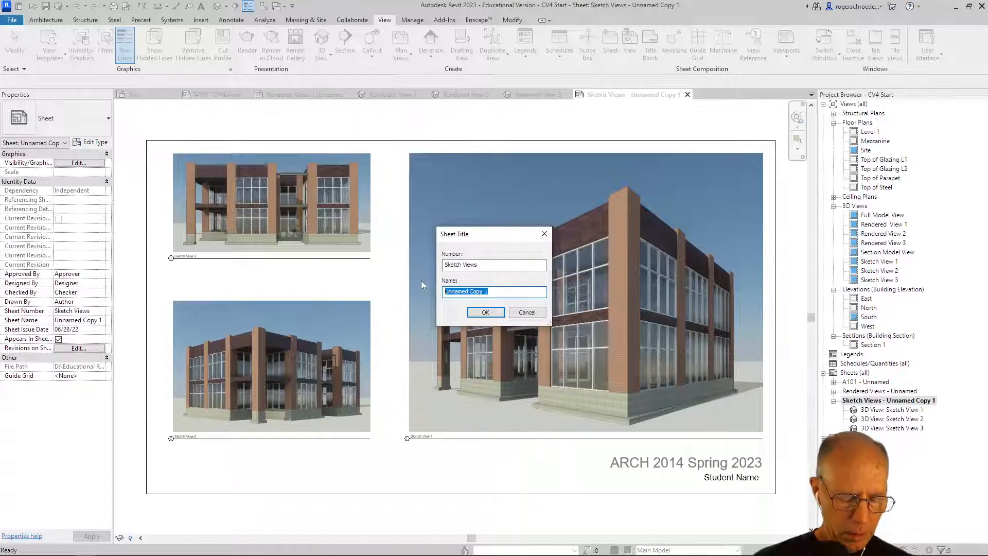
{"action": "type", "text": "Sheet"}
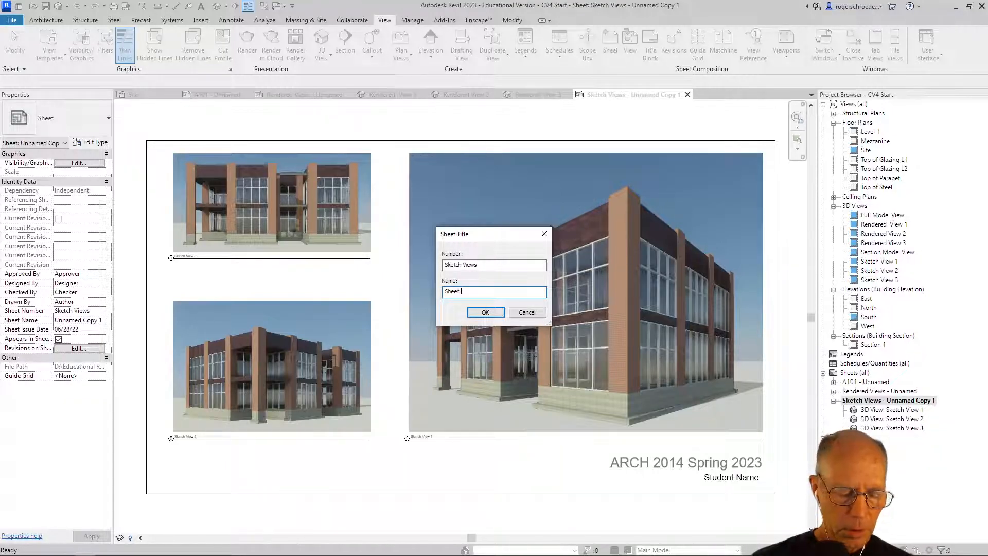
{"action": "left_click", "coordinate": [481, 313]}
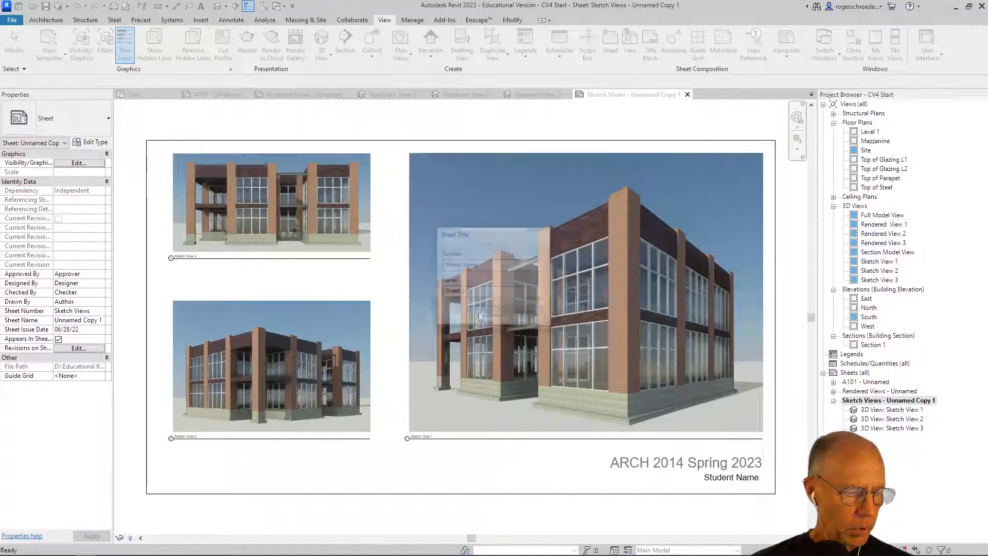
Change the name of the Rendered Views sheet to Sheet 1
{"action": "right_click", "coordinate": [879, 392]}
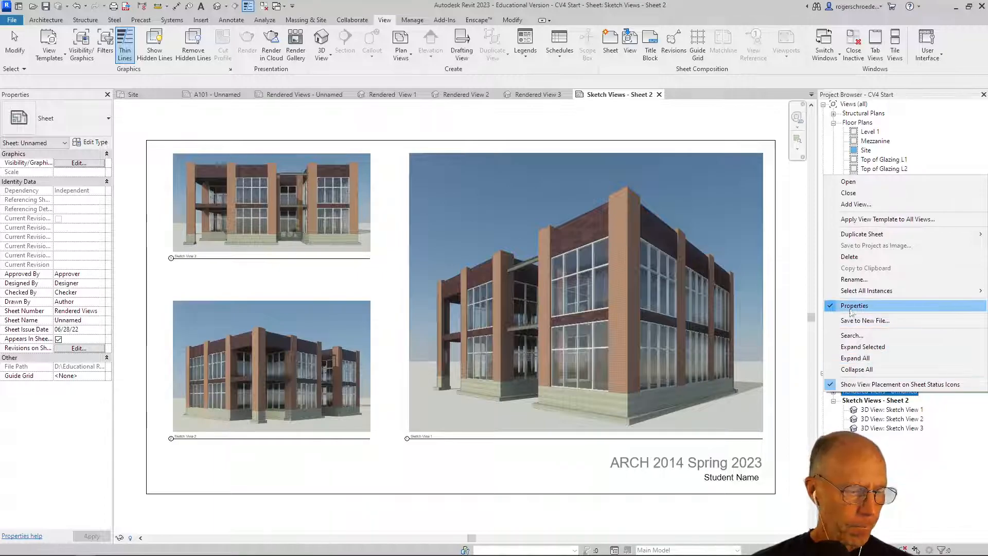
{"action": "left_click", "coordinate": [854, 278]}
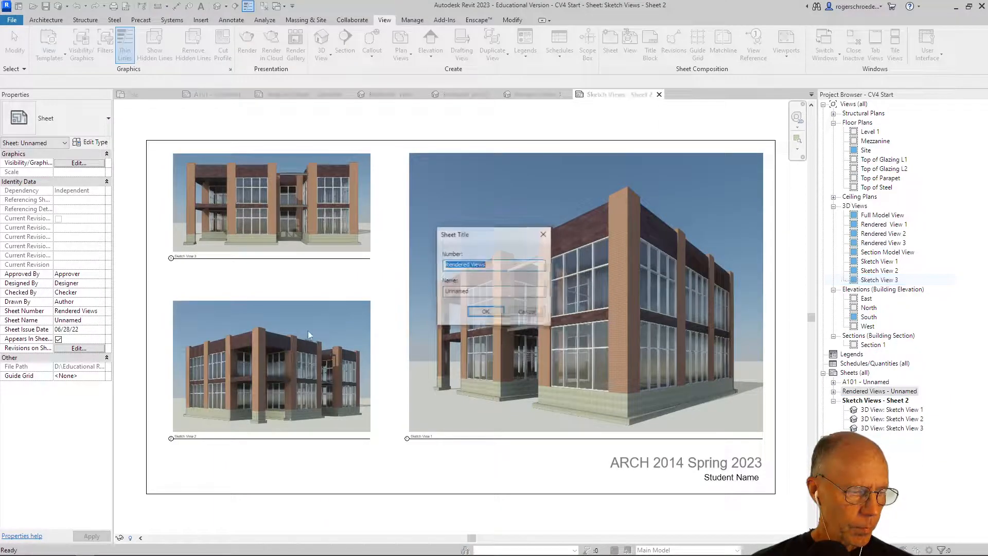
{"action": "double_click", "coordinate": [510, 290]}
{"action": "type", "text": "Sheet 1"}
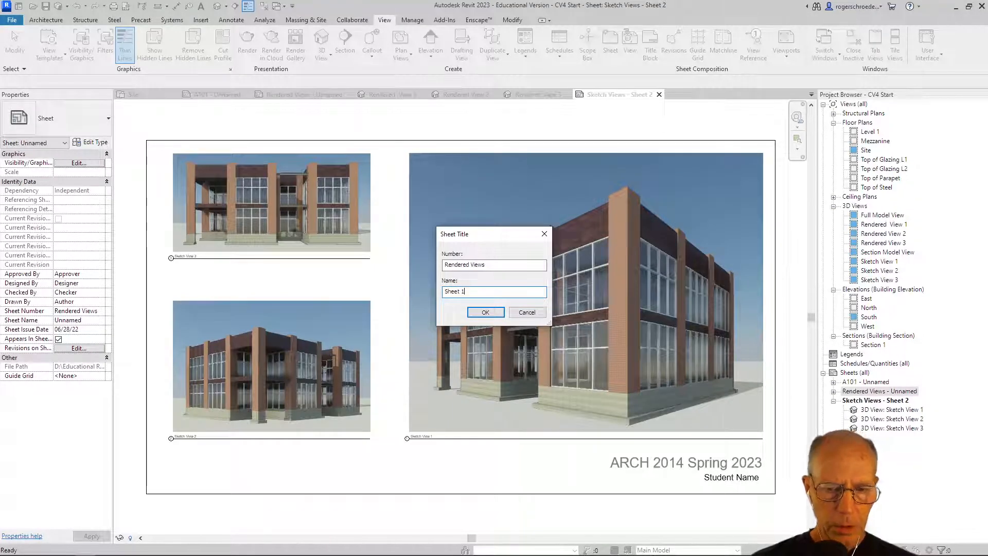
{"action": "left_click", "coordinate": [492, 312]}
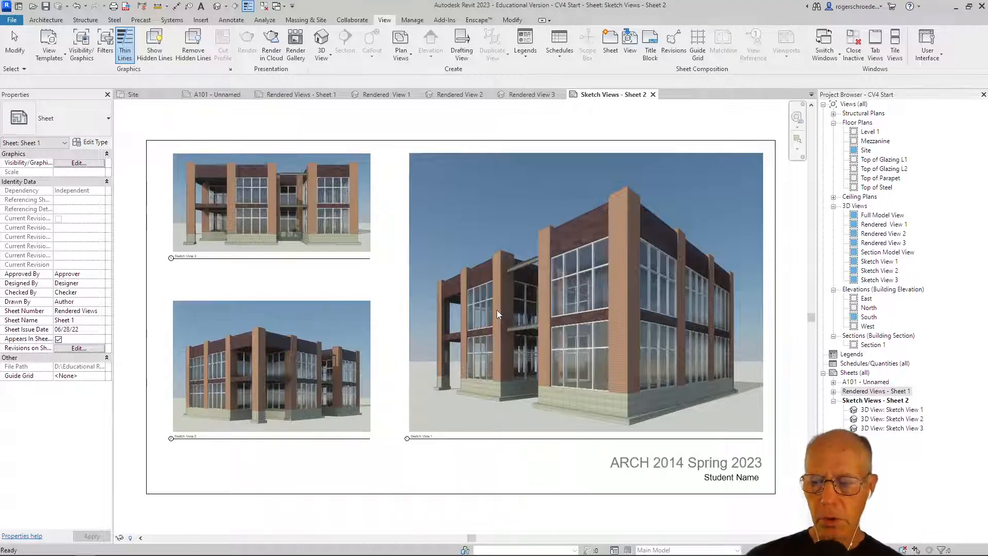
Examine which view template is assigned to each of the three viewports on the Sketch Views sheet
{"action": "left_click", "coordinate": [798, 313]}
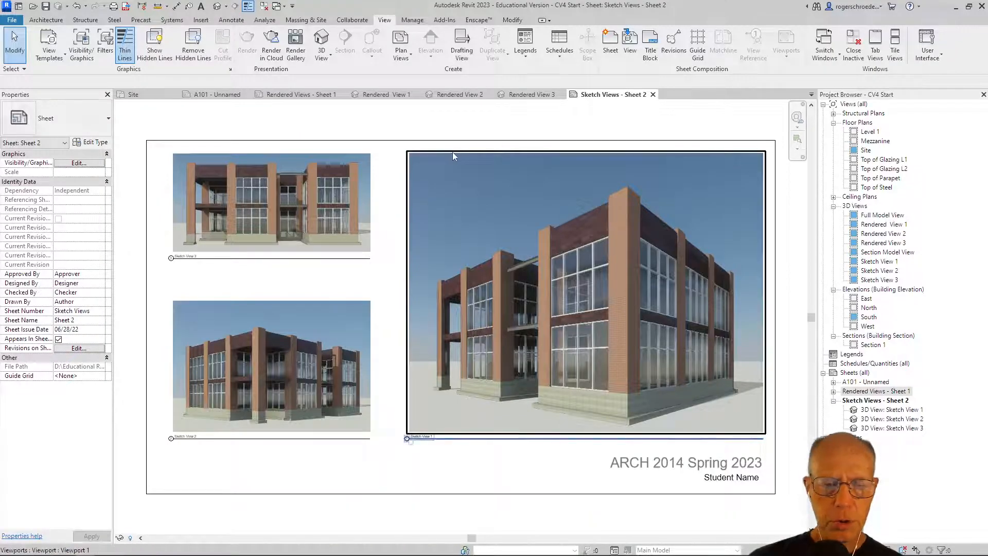
{"action": "left_click", "coordinate": [430, 174]}
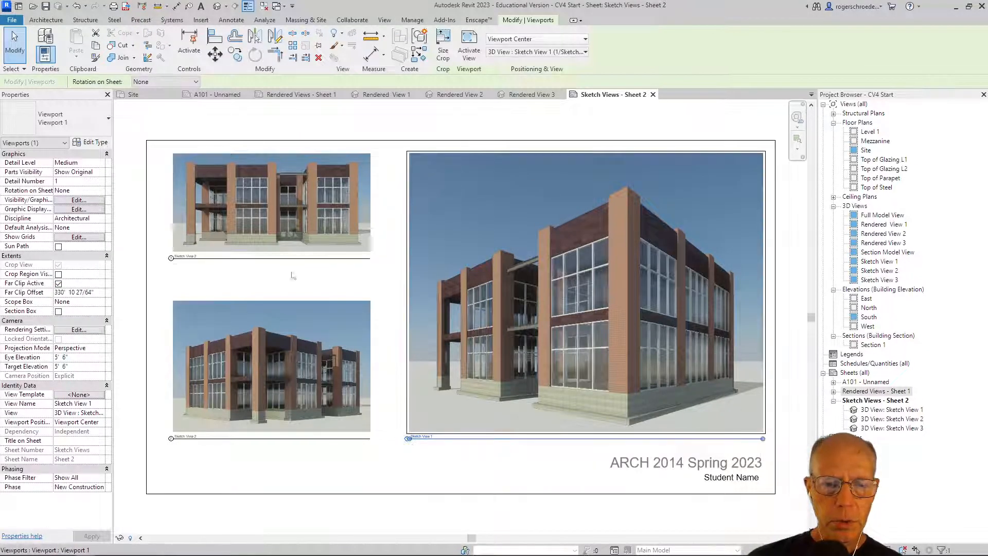
{"action": "left_click", "coordinate": [310, 339]}
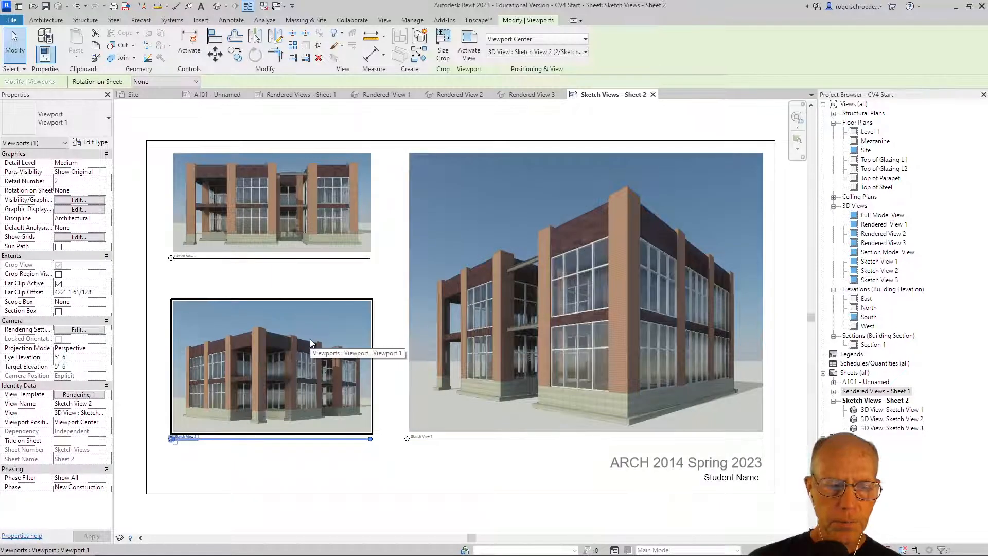
{"action": "left_click", "coordinate": [259, 219]}
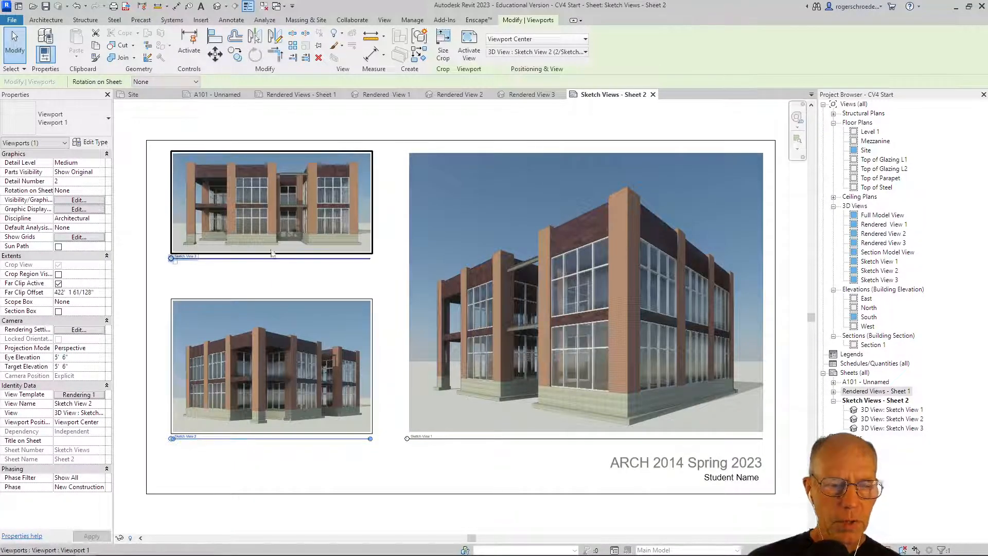
{"action": "left_click", "coordinate": [256, 310]}
{"action": "left_click", "coordinate": [139, 240]}
{"action": "left_click", "coordinate": [205, 220]}
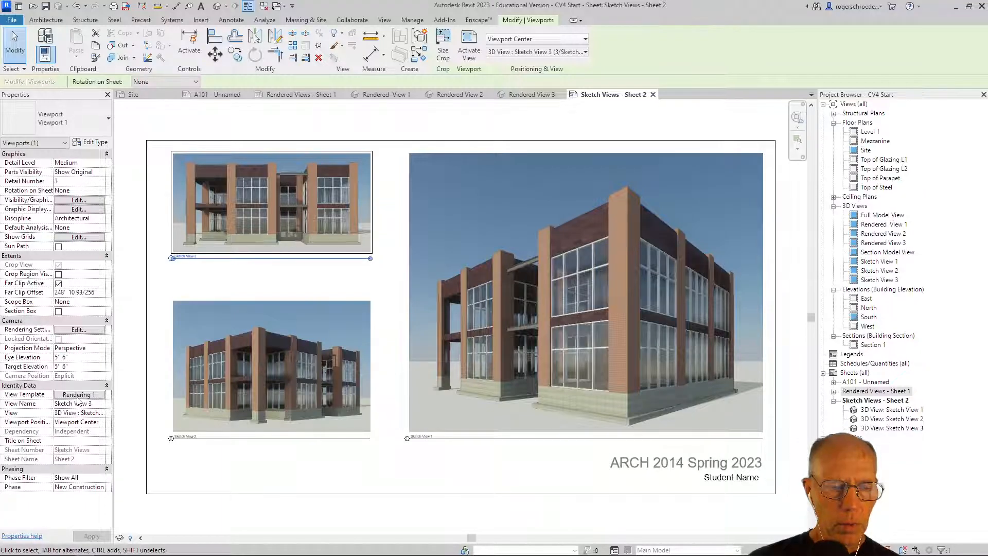
{"action": "left_click", "coordinate": [222, 382]}
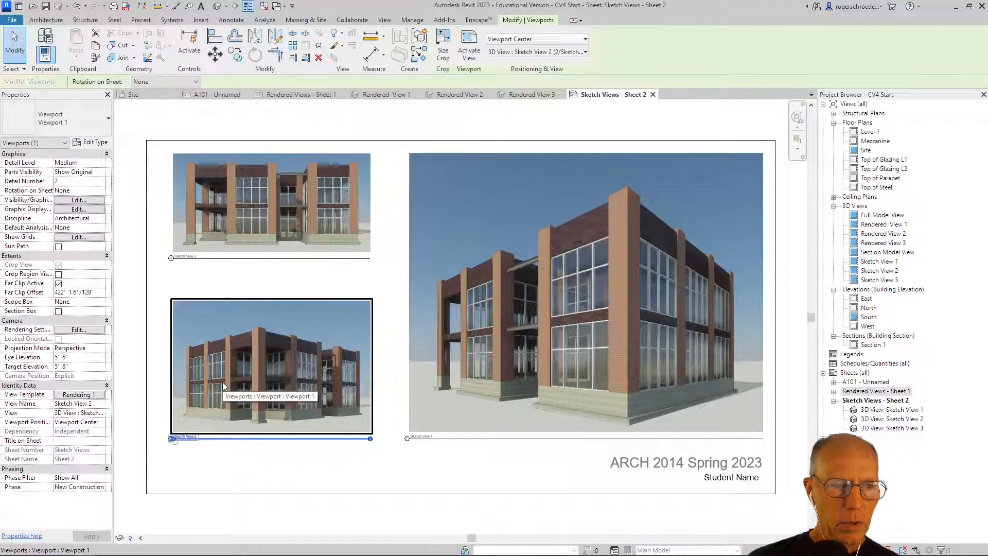
{"action": "left_click", "coordinate": [201, 294]}
{"action": "left_click", "coordinate": [210, 313]}
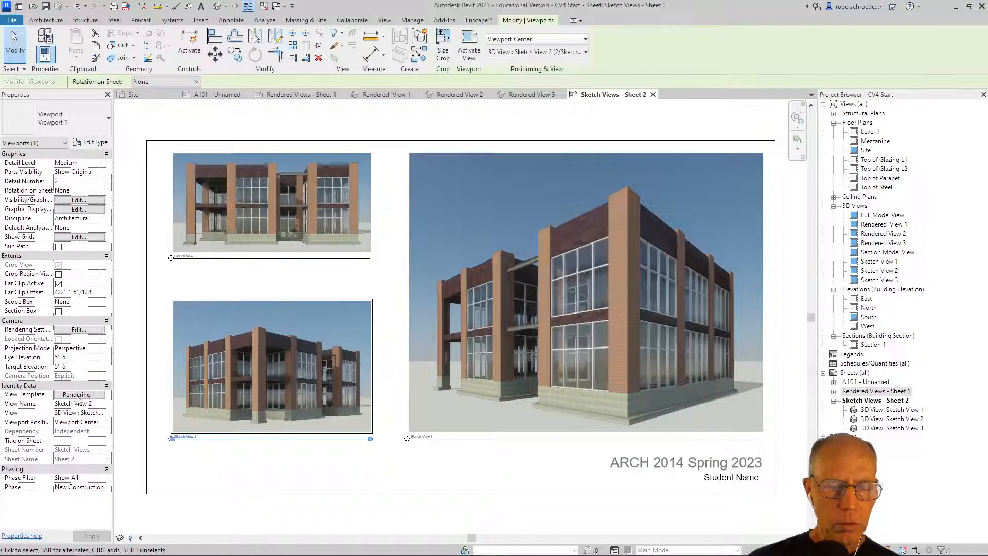
Assign the Rendering 1 view template to the large Sketch View 1 viewport
{"action": "left_click", "coordinate": [464, 255]}
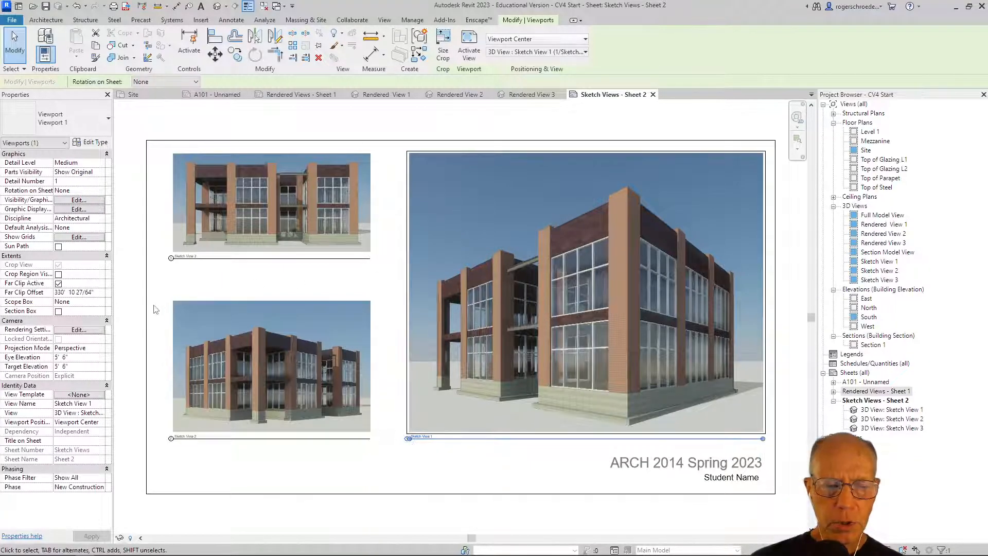
{"action": "left_click", "coordinate": [80, 394]}
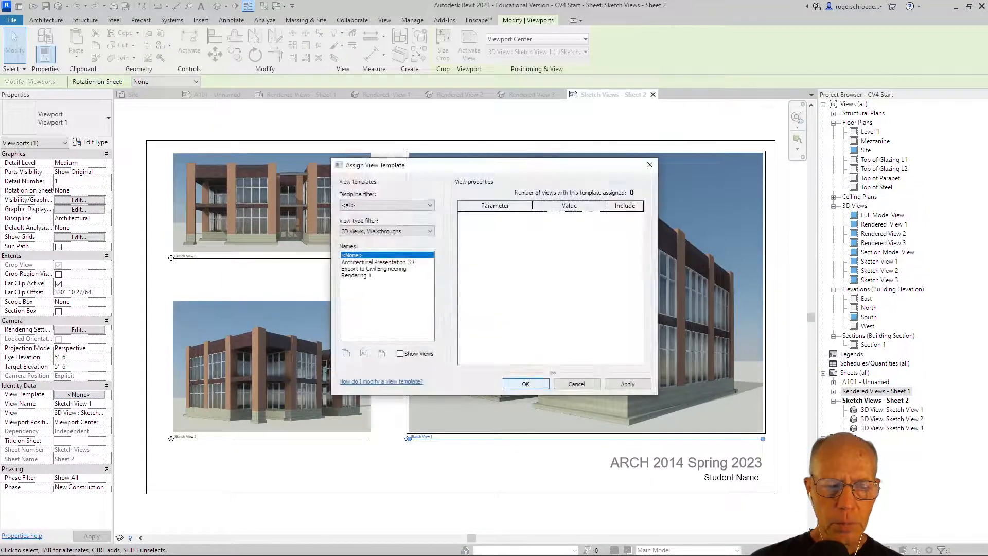
{"action": "left_click", "coordinate": [358, 277]}
{"action": "left_click", "coordinate": [526, 383]}
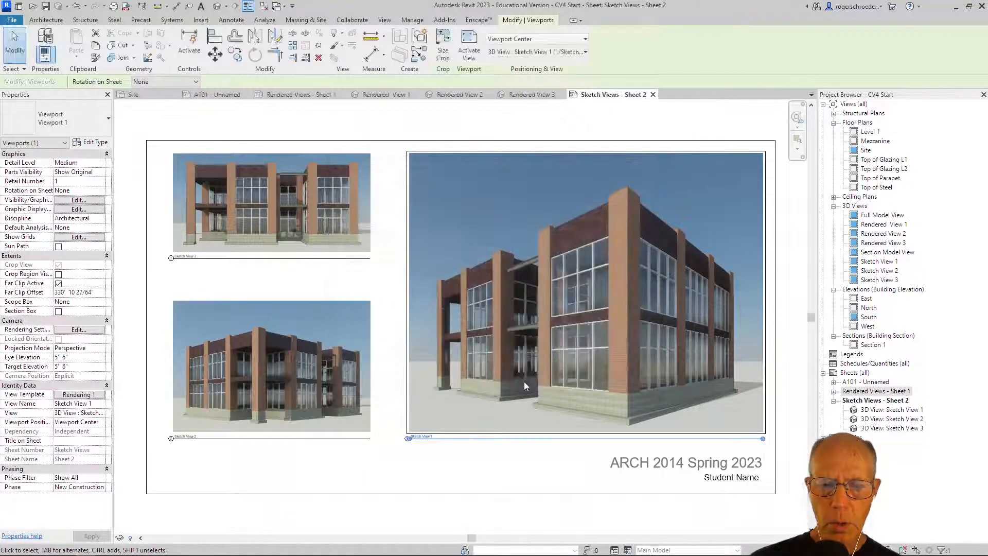
{"action": "left_click", "coordinate": [389, 126]}
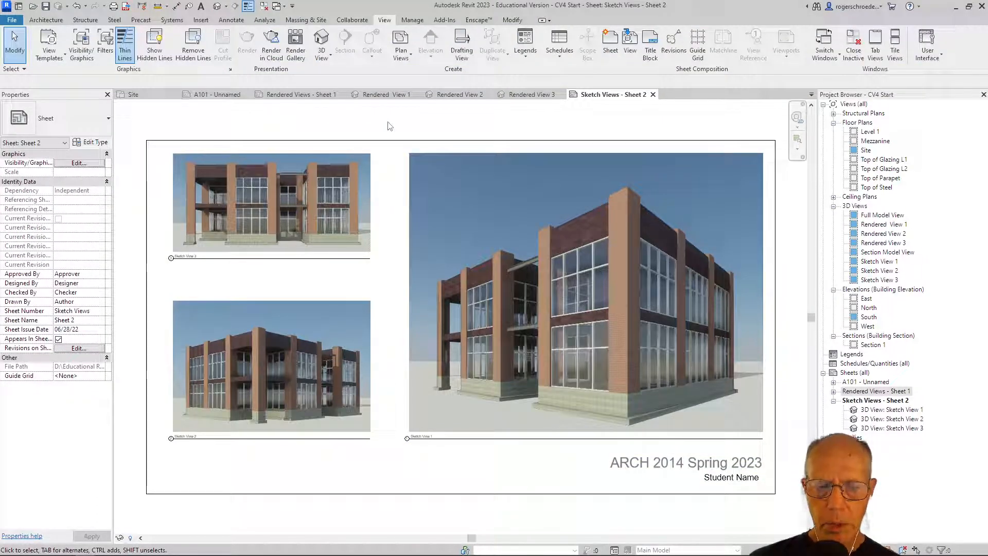
Activate the Sketch View 3 viewport and check its graphic display options
{"action": "left_click", "coordinate": [292, 199]}
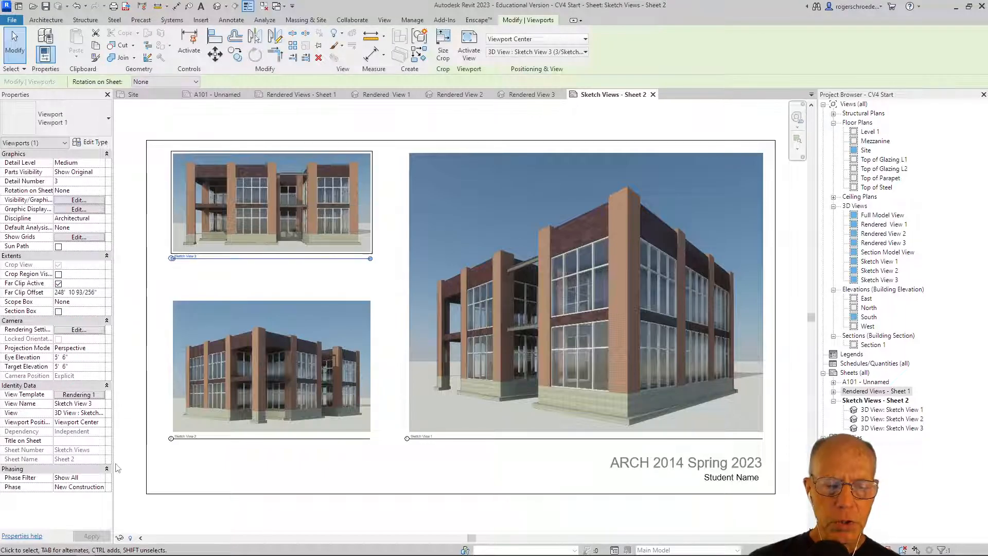
{"action": "double_click", "coordinate": [265, 221]}
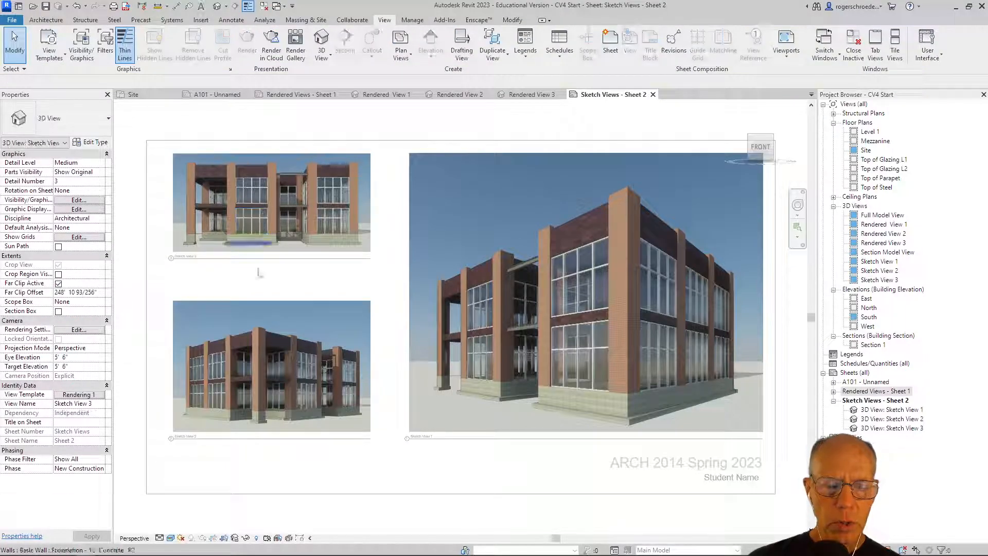
{"action": "left_click", "coordinate": [171, 538]}
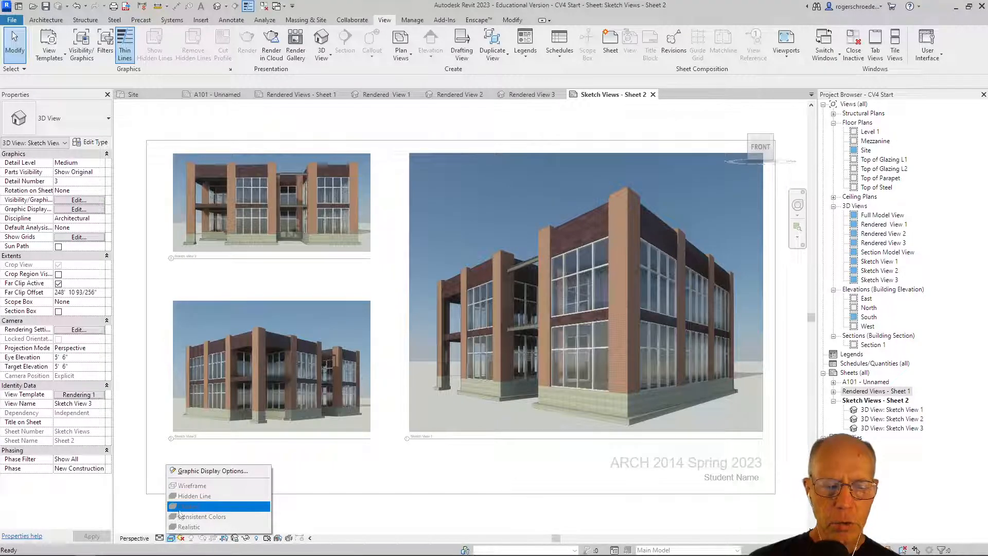
{"action": "left_click", "coordinate": [180, 470]}
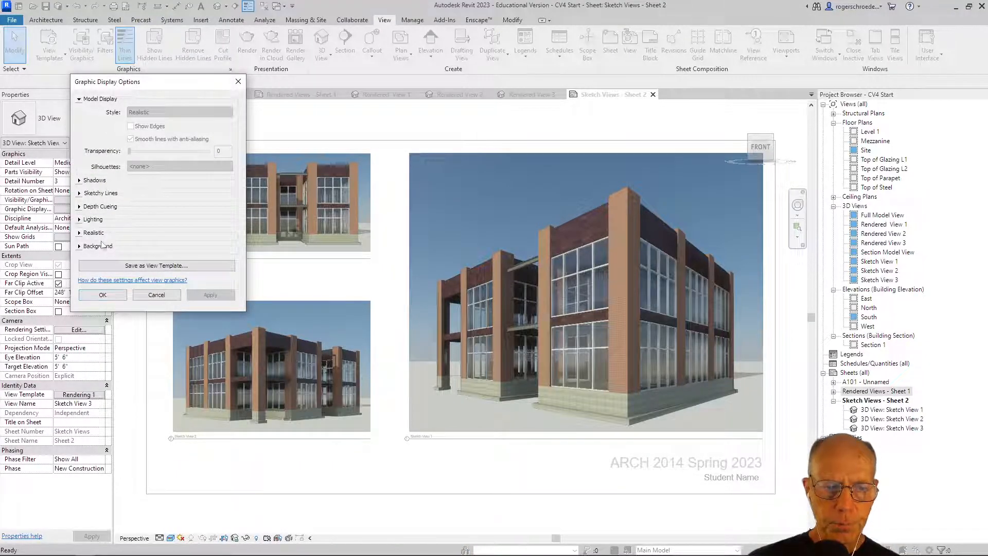
{"action": "left_click", "coordinate": [102, 294]}
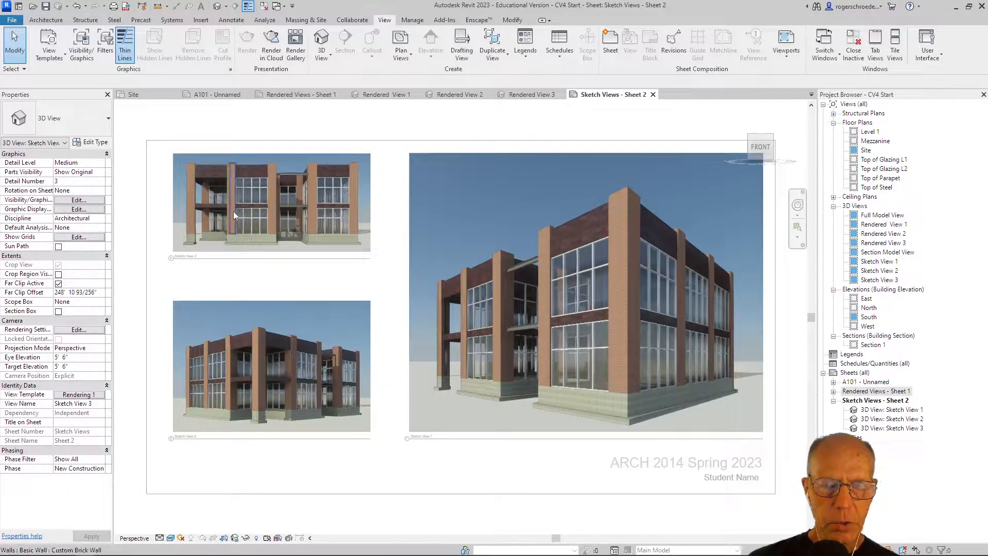
Remove the view template from Sketch View 3 by assigning <None>
{"action": "left_click", "coordinate": [78, 394]}
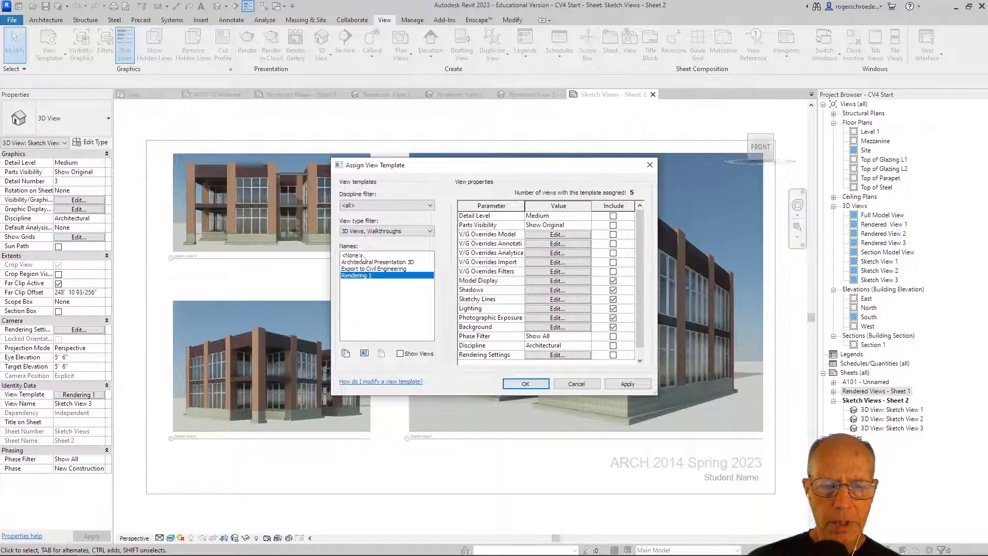
{"action": "left_click", "coordinate": [352, 255]}
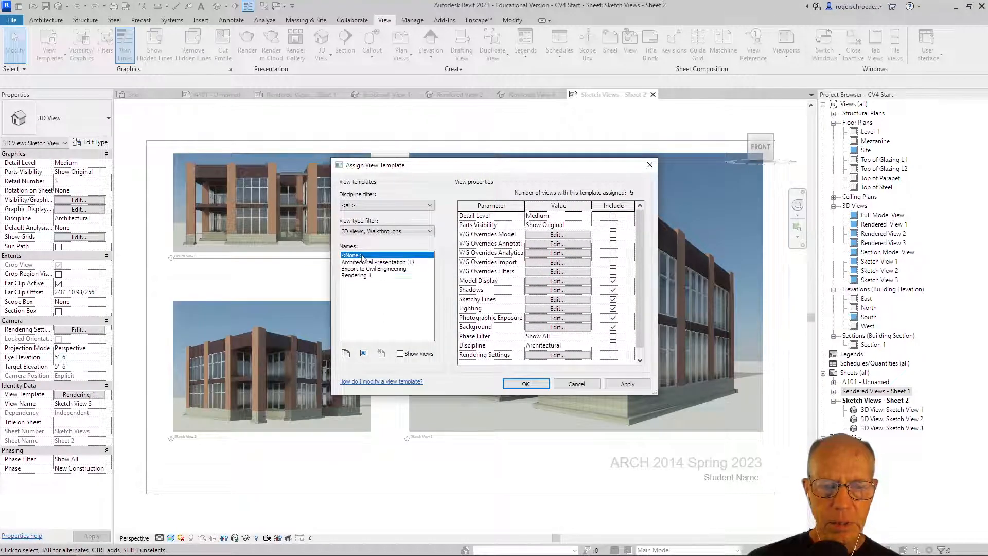
{"action": "left_click", "coordinate": [526, 384]}
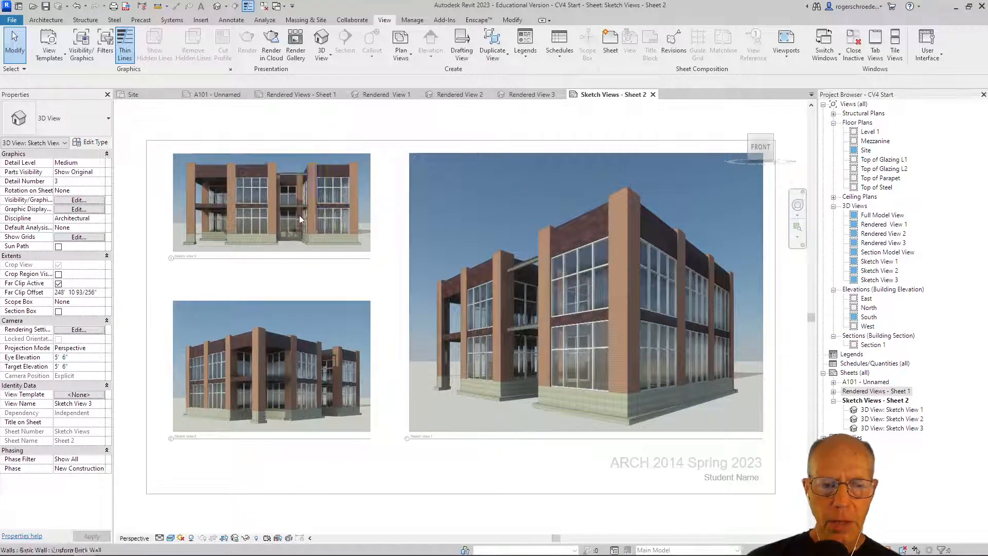
Set Sketch View 3's model display style to Hidden Line in its graphic display options and apply it
{"action": "left_click", "coordinate": [171, 538]}
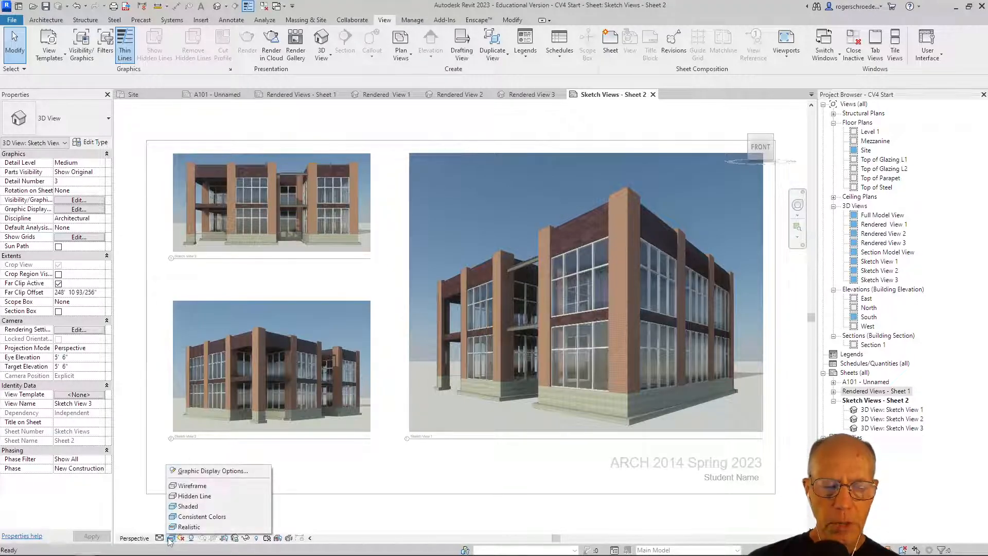
{"action": "left_click", "coordinate": [211, 472]}
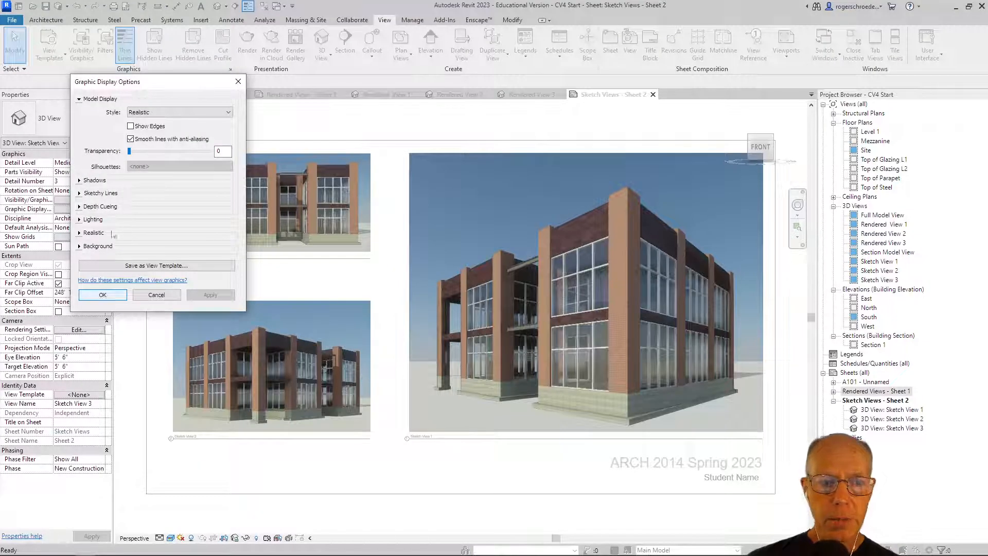
{"action": "left_click", "coordinate": [149, 111]}
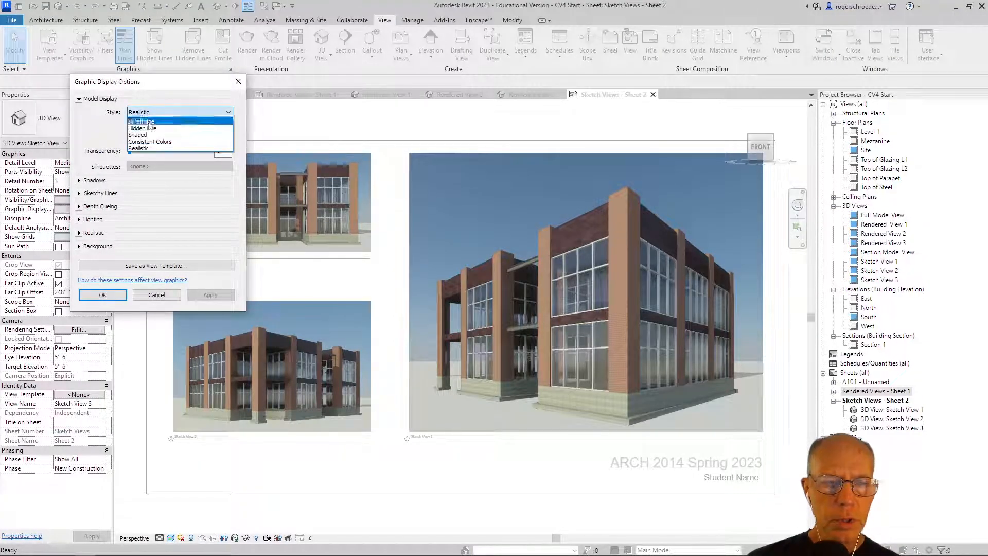
{"action": "left_click", "coordinate": [149, 128]}
{"action": "left_click", "coordinate": [208, 295]}
Enable sketchy lines for Sketch View 3 with jitter 2 and extension 1, and apply them
{"action": "left_click_drag", "start_coordinate": [171, 88], "coordinate": [502, 140]}
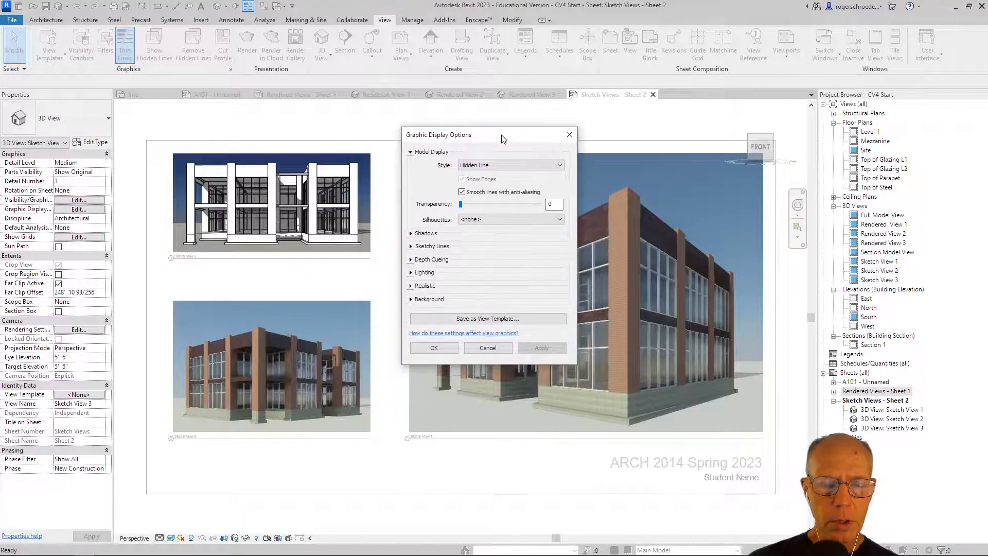
{"action": "left_click", "coordinate": [410, 247]}
{"action": "left_click", "coordinate": [462, 258]}
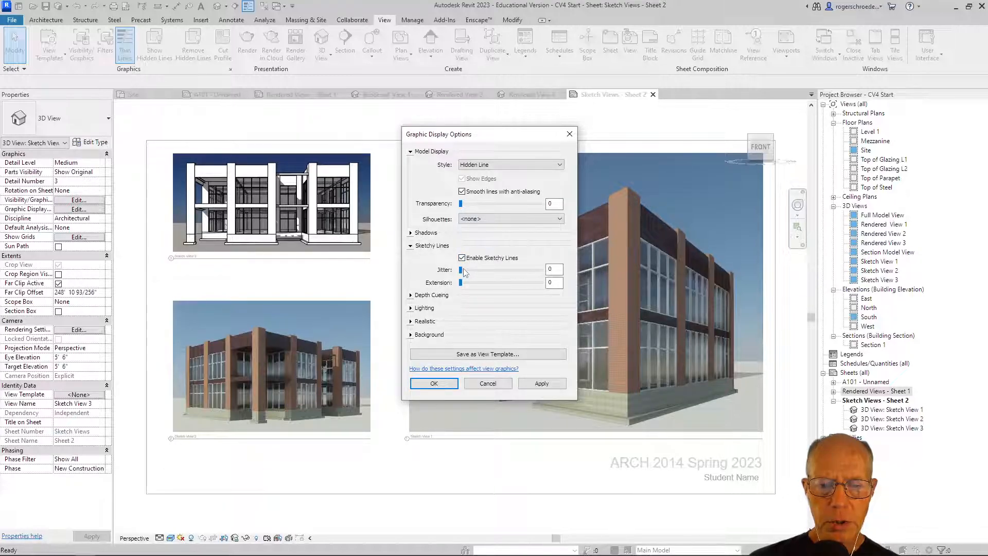
{"action": "left_click_drag", "start_coordinate": [462, 269], "coordinate": [472, 273]}
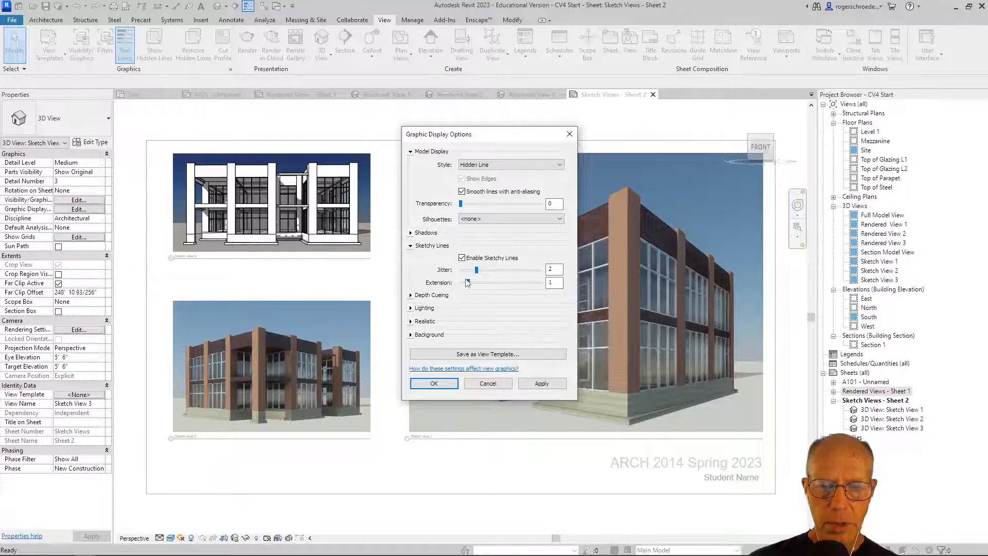
{"action": "left_click", "coordinate": [522, 384]}
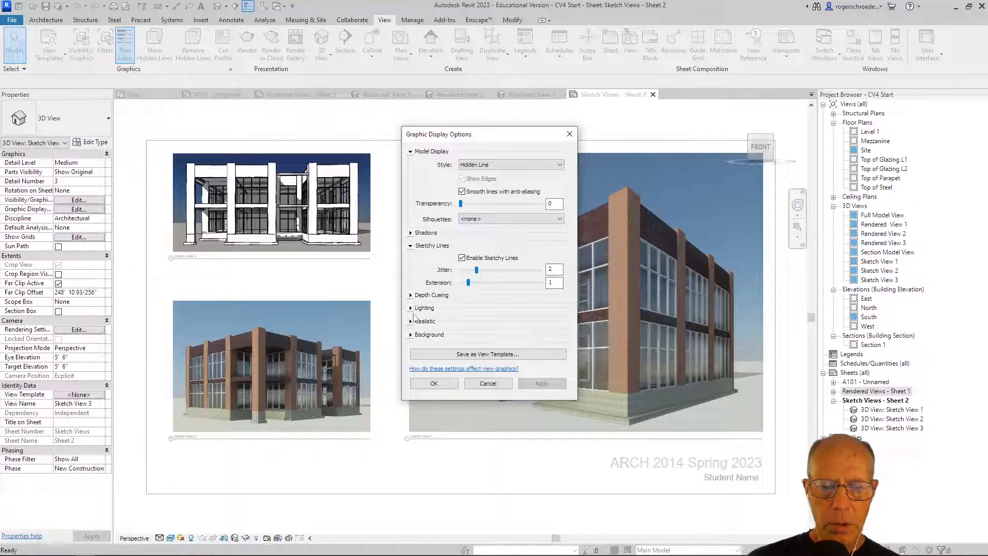
Set the background of Sketch View 3 to None and apply the change
{"action": "left_click", "coordinate": [411, 335]}
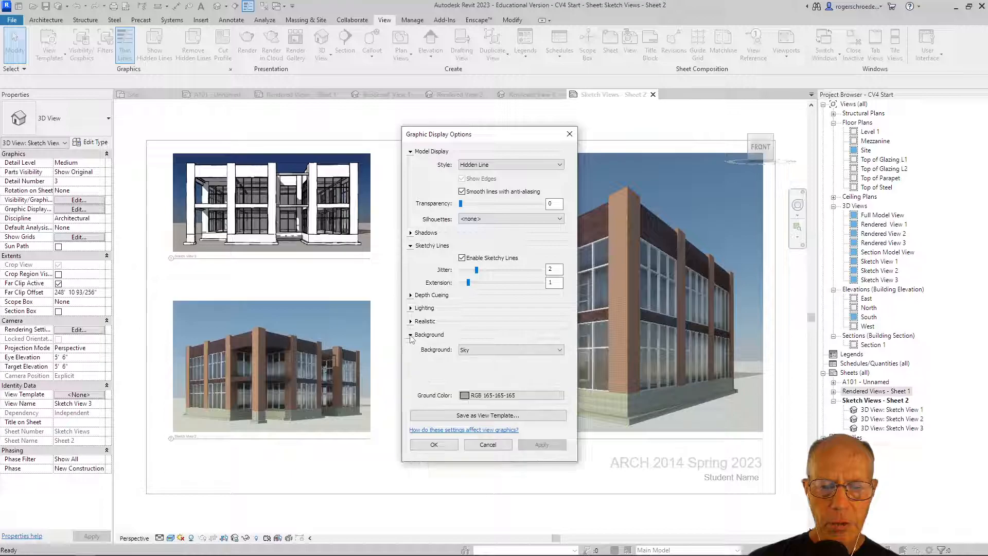
{"action": "left_click", "coordinate": [464, 350]}
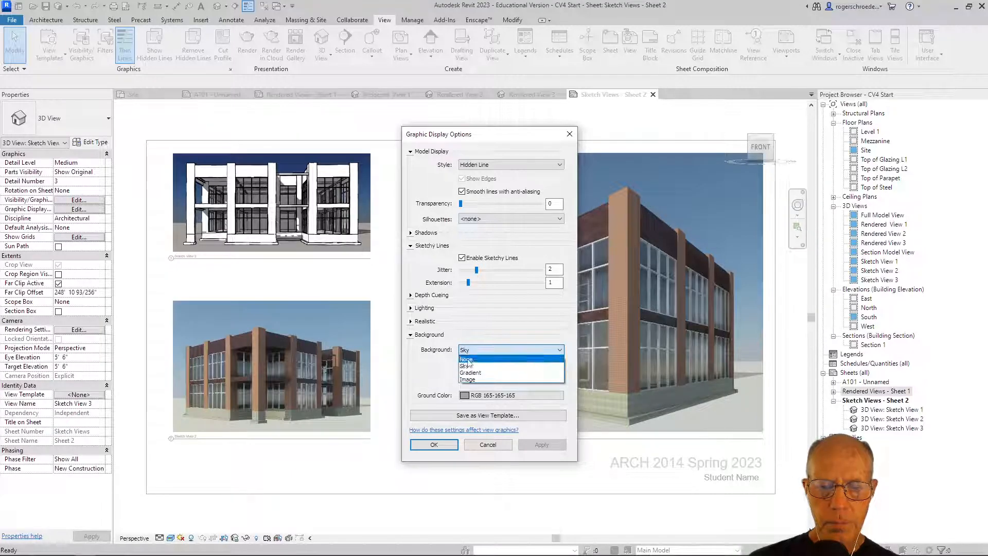
{"action": "left_click", "coordinate": [467, 359]}
{"action": "left_click", "coordinate": [531, 443]}
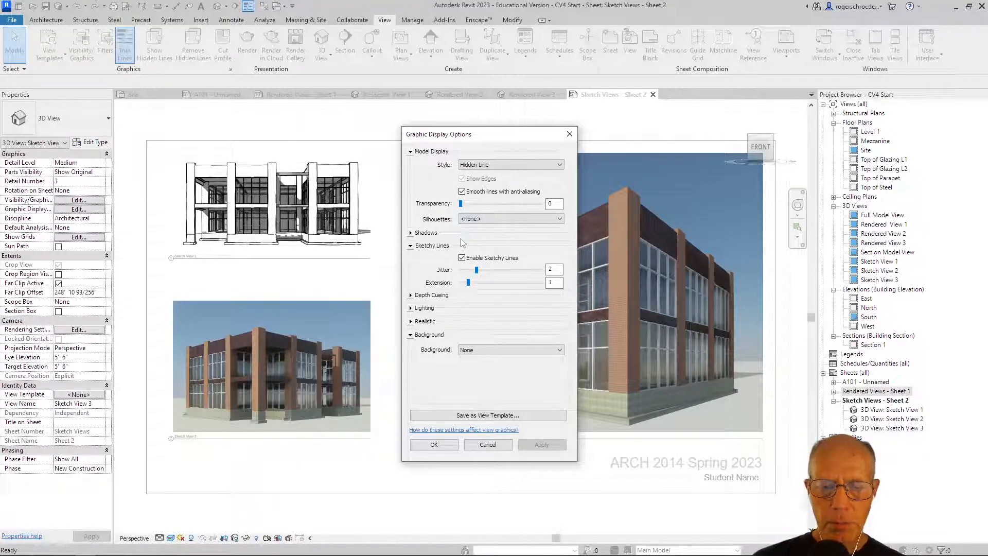
Save the current graphic display settings as a view template named Sketch Style 1 and accept the display options
{"action": "left_click", "coordinate": [486, 415]}
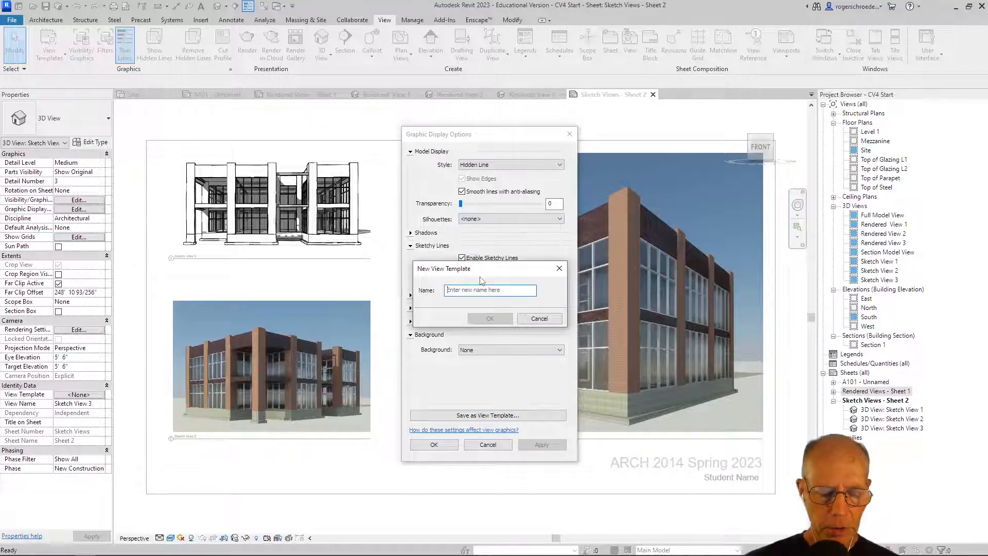
{"action": "type", "text": "Sketch "}
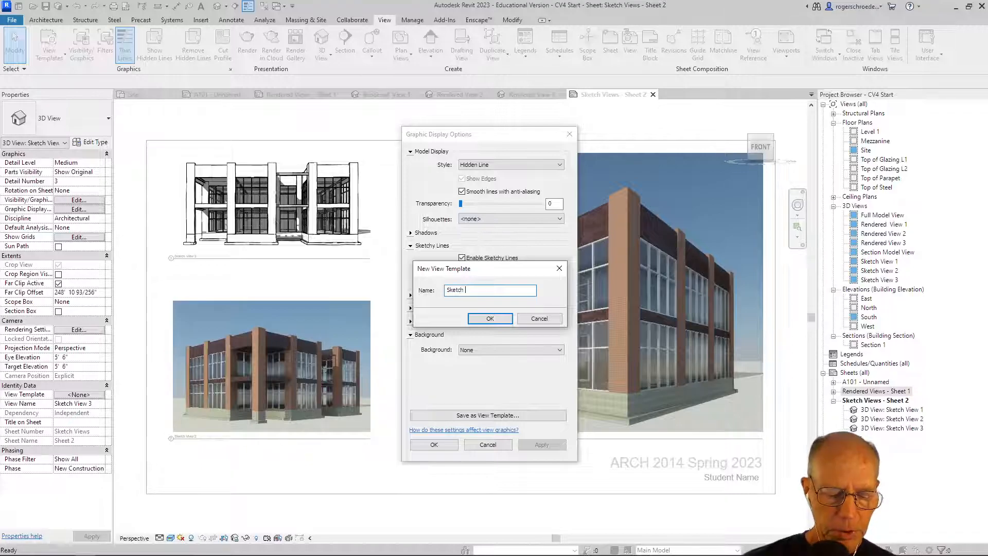
{"action": "type", "text": "Style 1"}
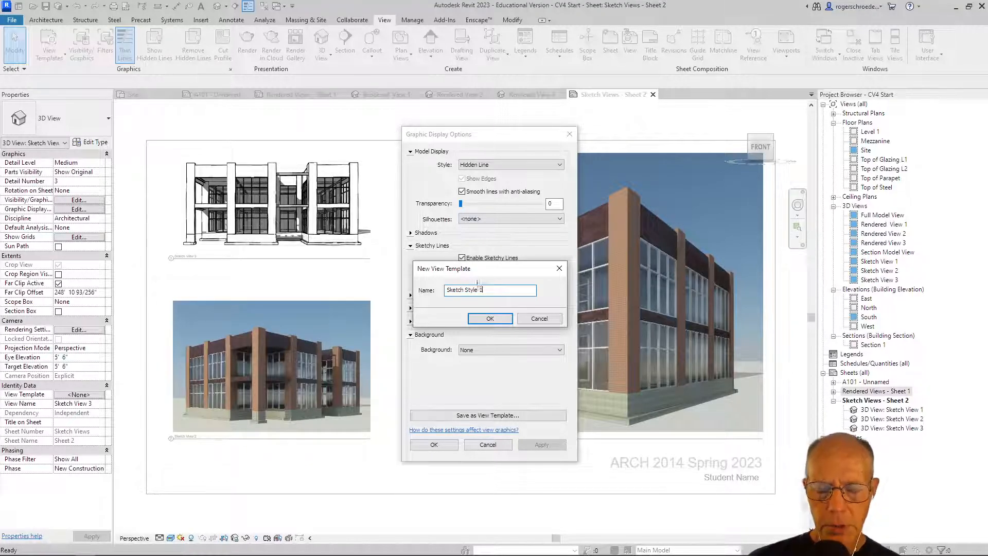
{"action": "left_click", "coordinate": [501, 318]}
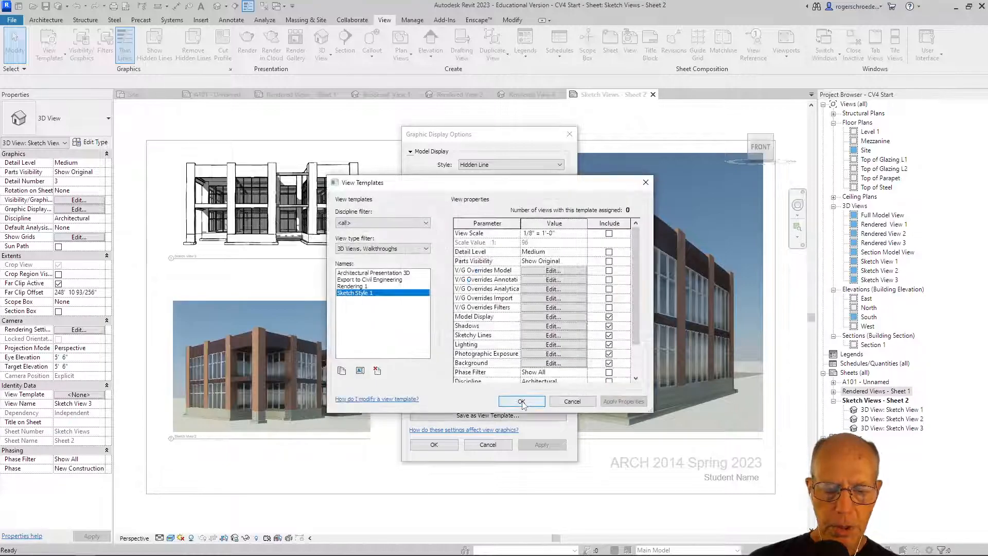
{"action": "left_click", "coordinate": [521, 401]}
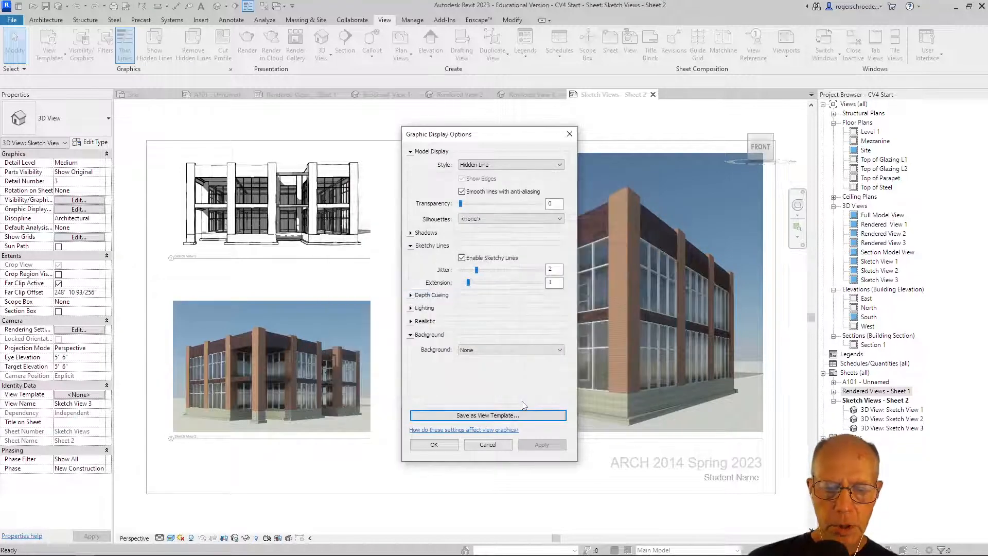
{"action": "left_click", "coordinate": [434, 445]}
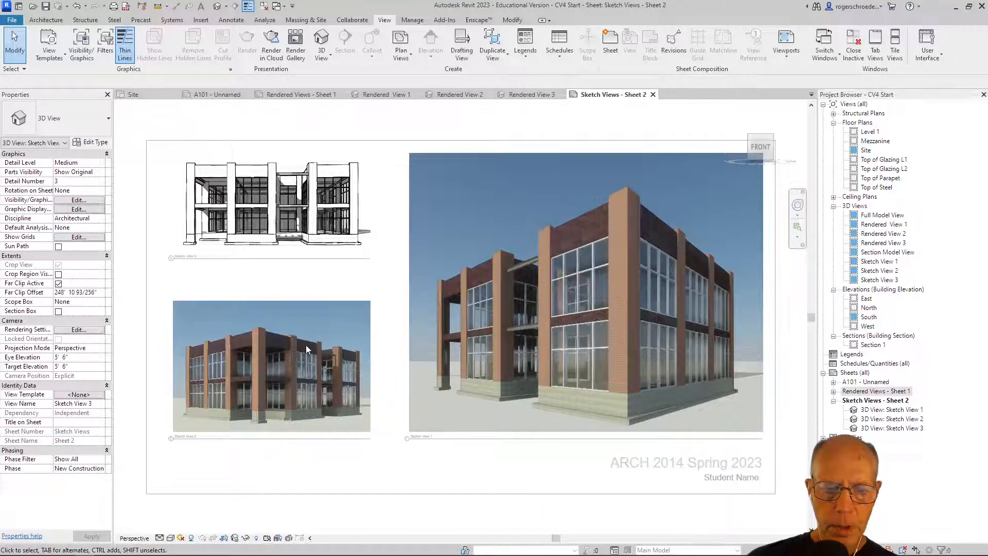
Deactivate the Sketch View 3 viewport to return to the sheet
{"action": "left_click", "coordinate": [228, 242]}
{"action": "right_click", "coordinate": [228, 243]}
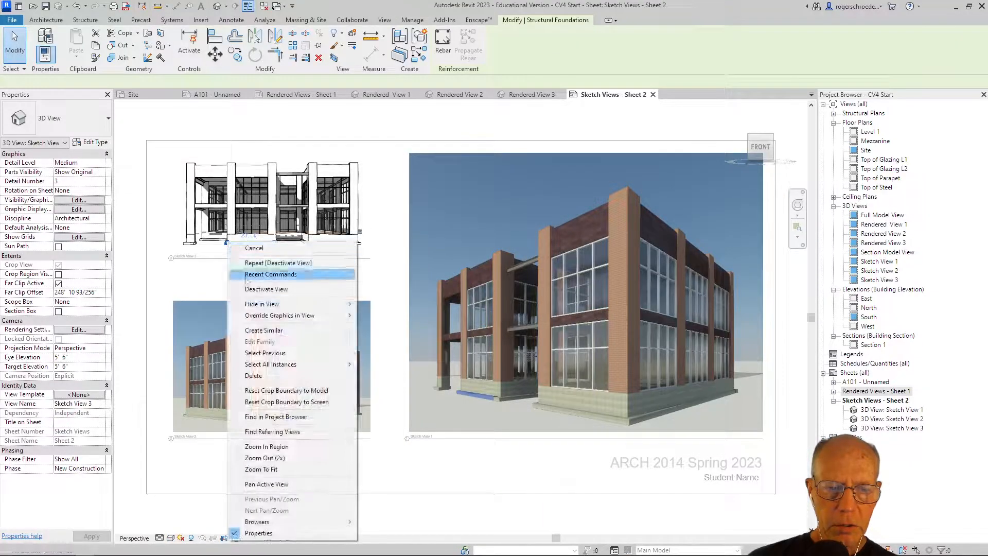
{"action": "left_click", "coordinate": [255, 292]}
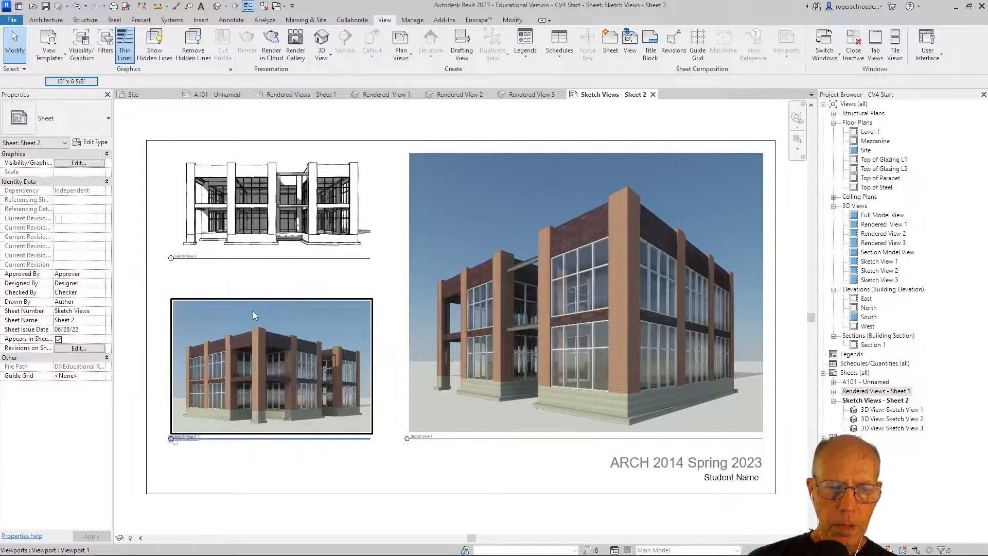
Assign the Sketch Style 1 view template to the Sketch View 2 viewport
{"action": "left_click", "coordinate": [252, 311]}
{"action": "left_click", "coordinate": [87, 395]}
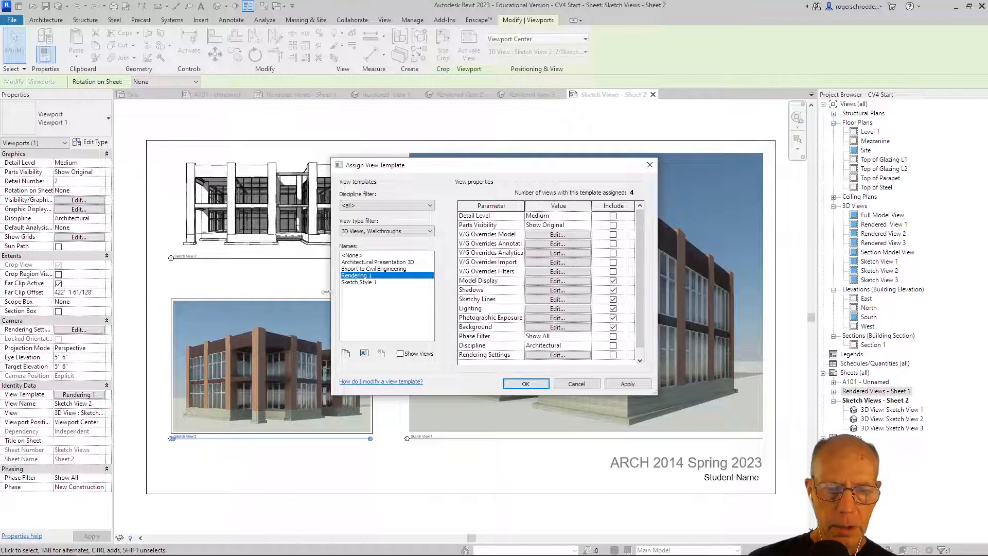
{"action": "left_click", "coordinate": [352, 282]}
{"action": "left_click", "coordinate": [525, 384]}
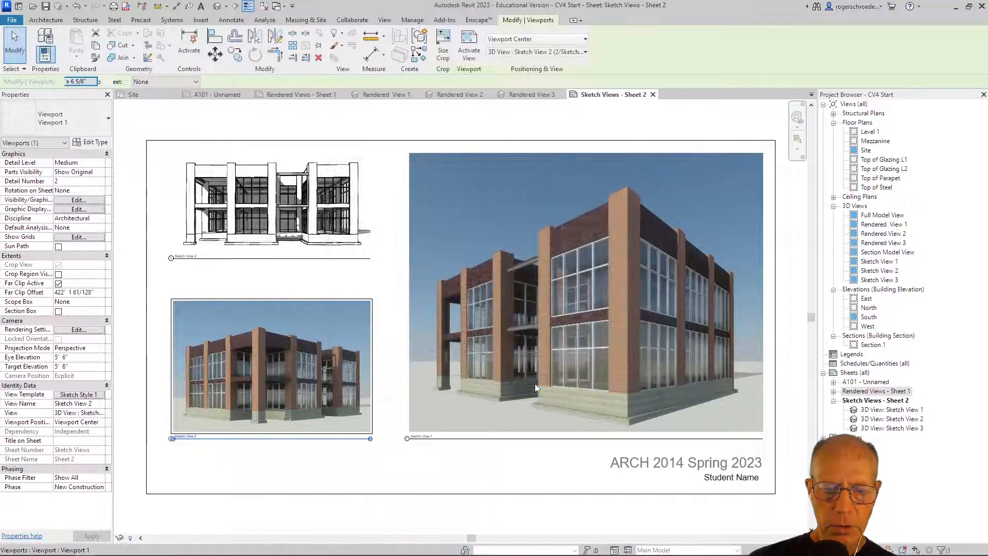
Assign the Sketch Style 1 view template to the large Sketch View 1 viewport and clear the selection
{"action": "left_click", "coordinate": [530, 360]}
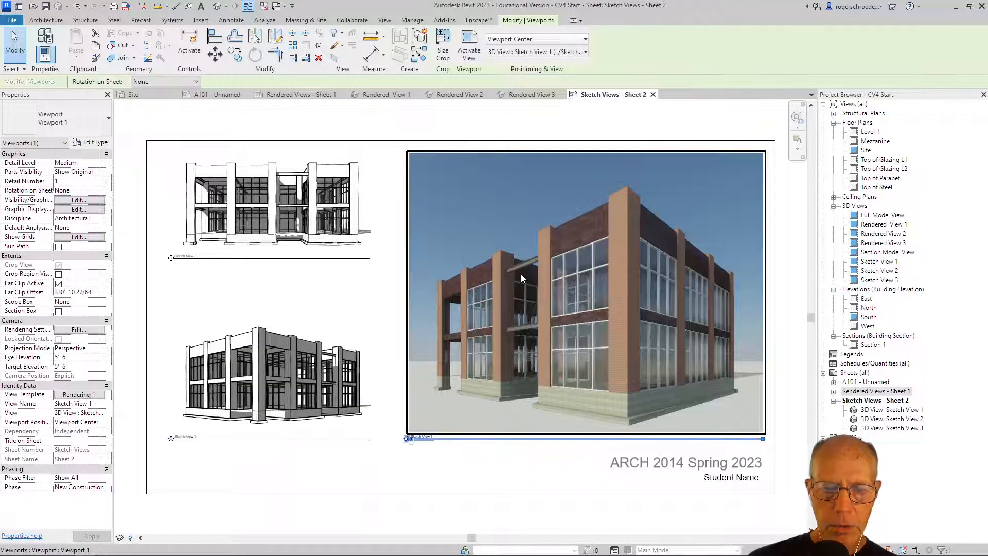
{"action": "left_click", "coordinate": [93, 394]}
{"action": "left_click", "coordinate": [391, 283]}
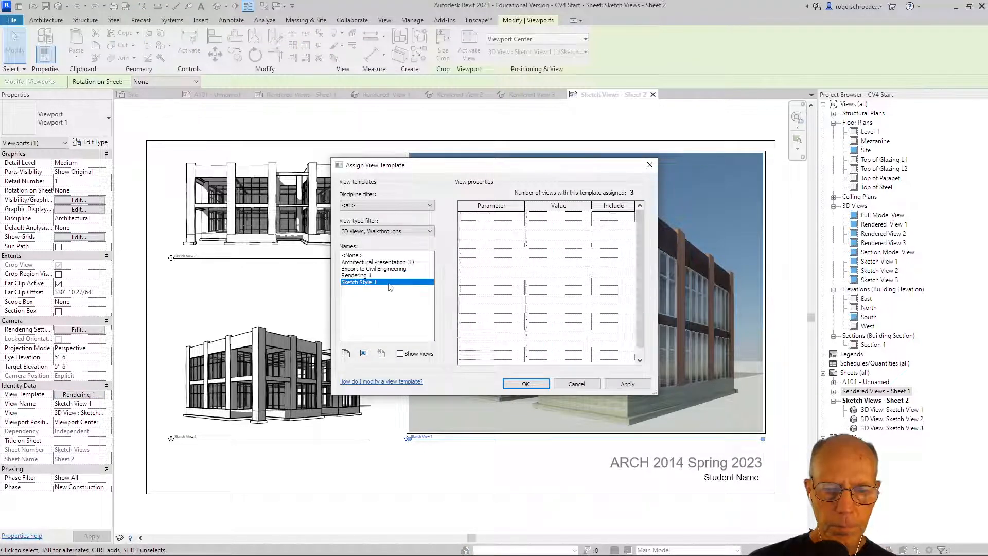
{"action": "left_click", "coordinate": [537, 385]}
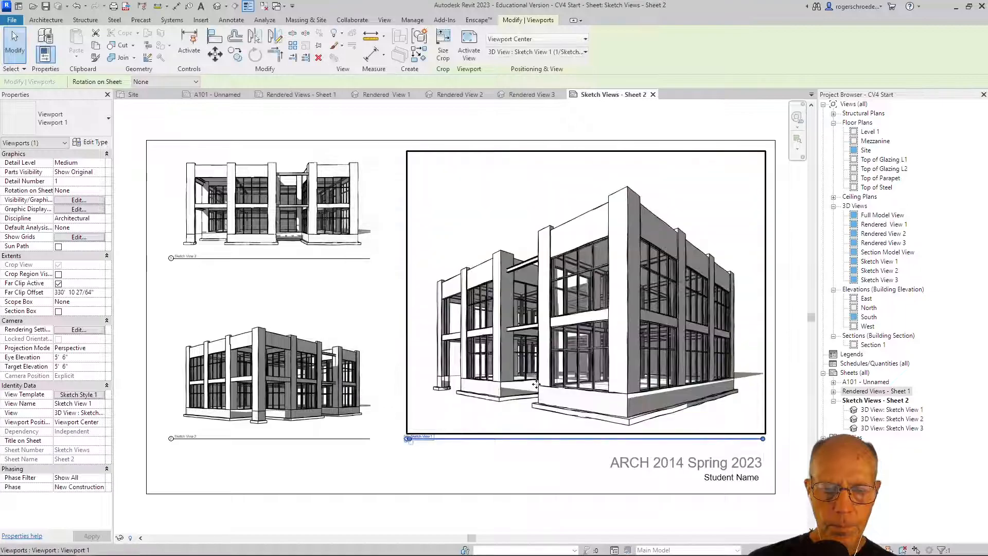
{"action": "left_click", "coordinate": [130, 225]}
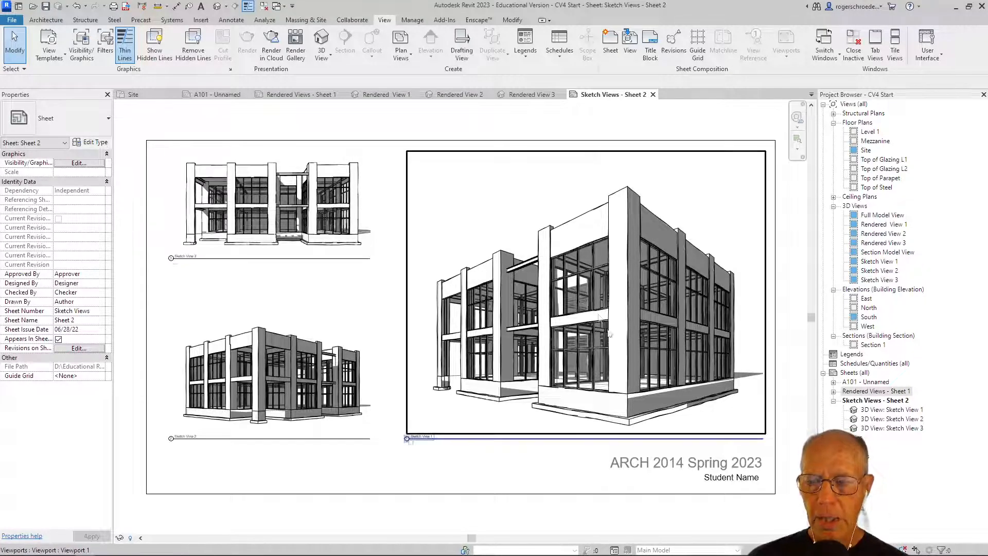
On the Rendered Views sheet, activate the large Rendered View 1 viewport and delete the upper and lower steel beams spanning the entry recess
{"action": "left_click", "coordinate": [284, 96]}
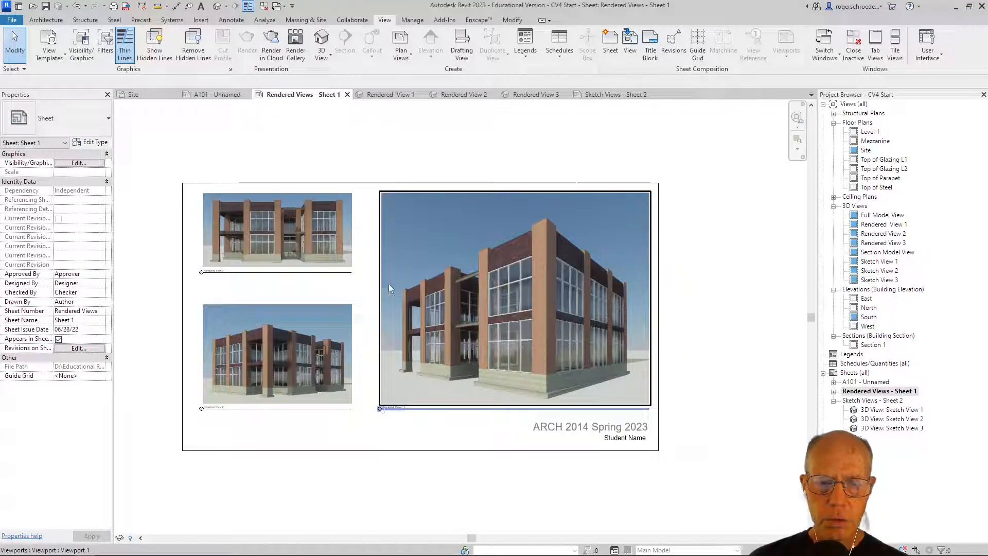
{"action": "scroll", "coordinate": [388, 283], "scroll_direction": "up", "scroll_amount": 3}
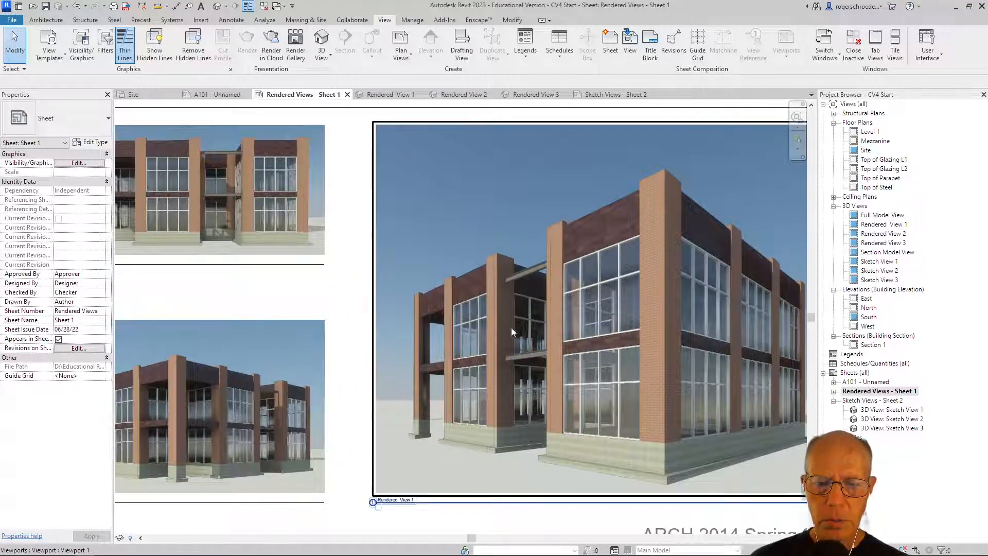
{"action": "double_click", "coordinate": [535, 267]}
{"action": "left_click", "coordinate": [535, 266]}
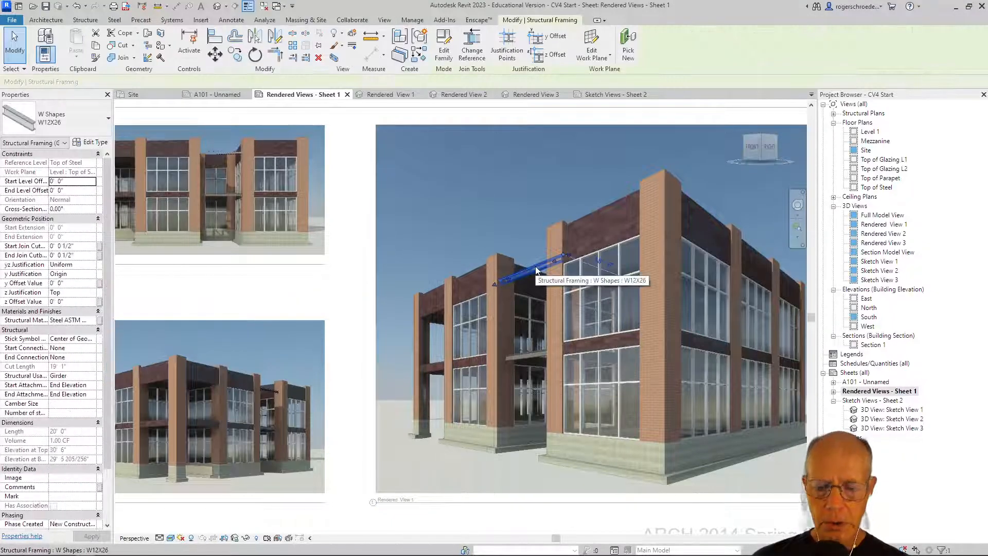
{"action": "key", "text": "Escape"}
{"action": "left_click", "coordinate": [530, 352]}
{"action": "key", "text": "Delete"}
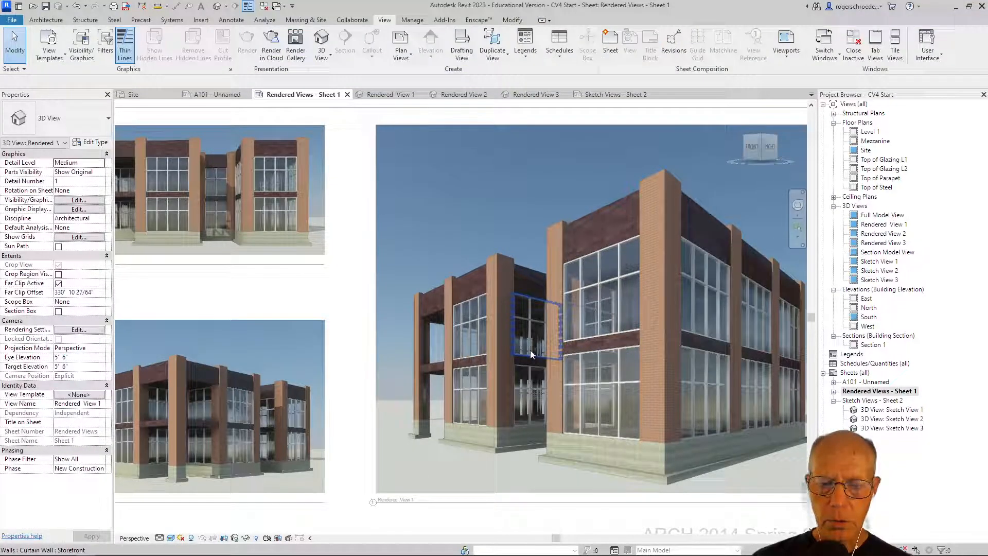
Deactivate the Rendered View 1 viewport and return to the Sketch Views sheet
{"action": "right_click", "coordinate": [431, 172]}
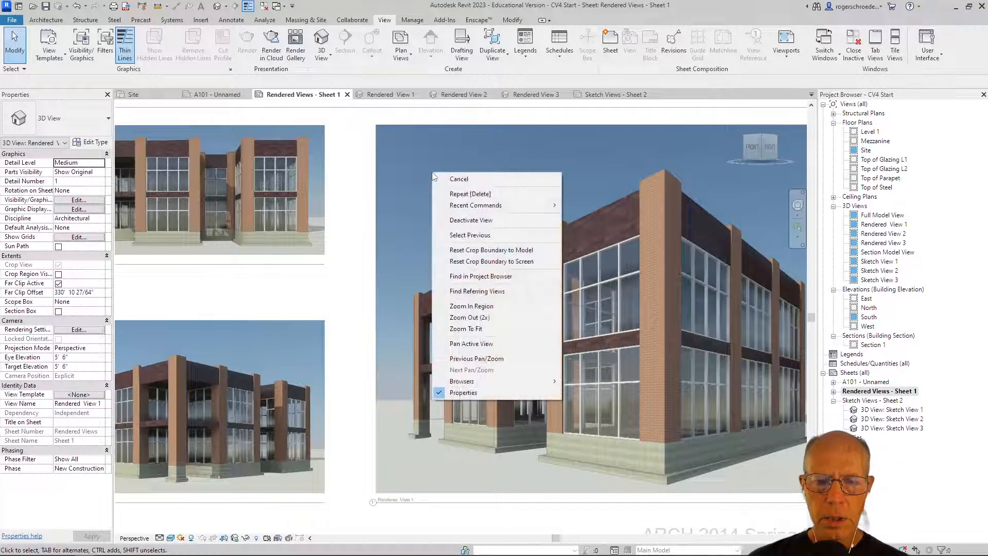
{"action": "left_click", "coordinate": [450, 221]}
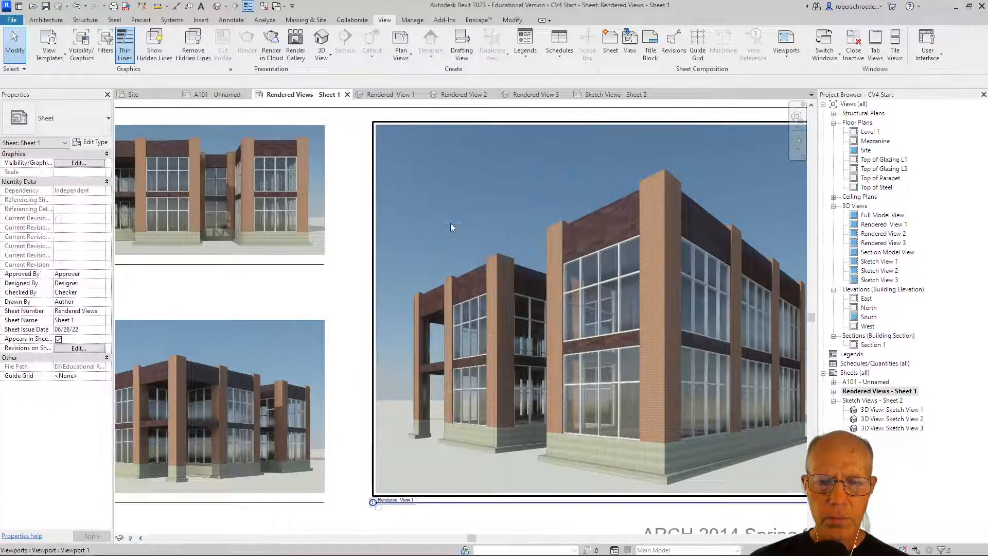
{"action": "left_click", "coordinate": [598, 96]}
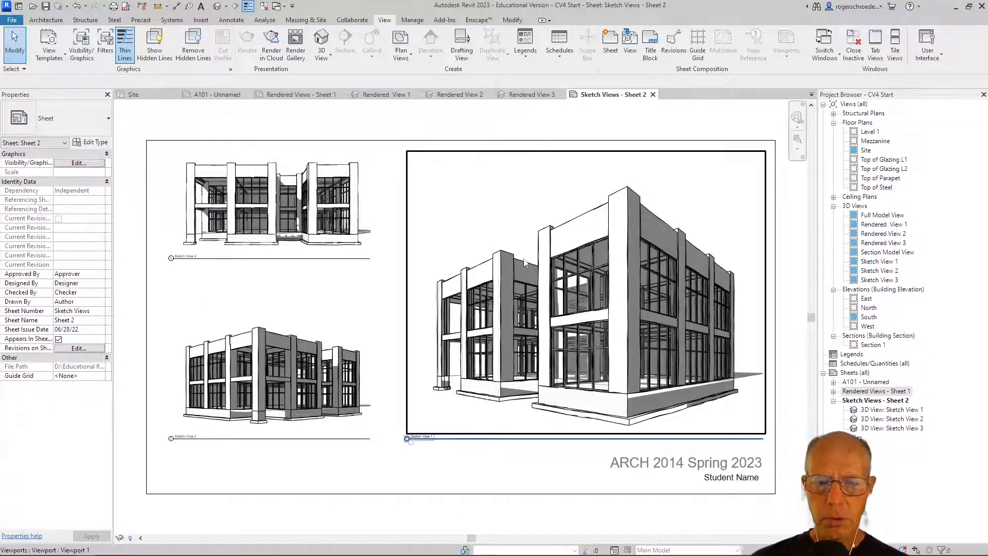